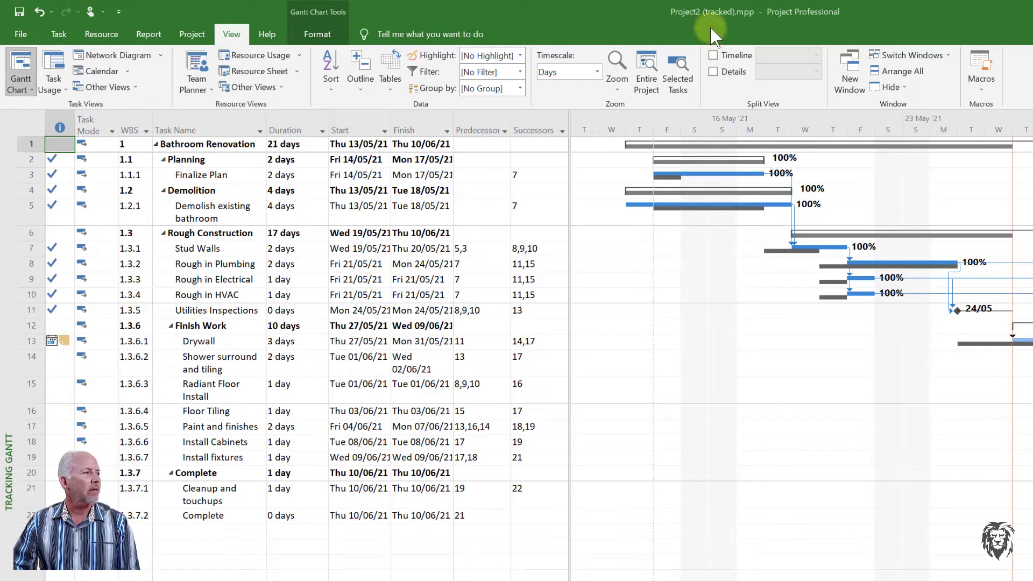
Apply the Earned Value table to the task sheet in place of the Entry table.
click(28, 119)
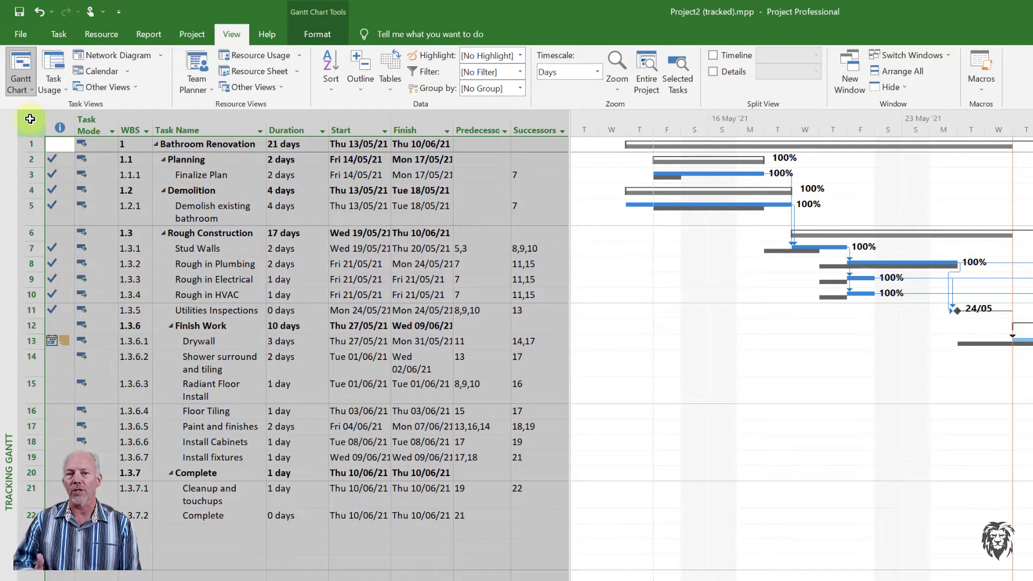
right_click(30, 120)
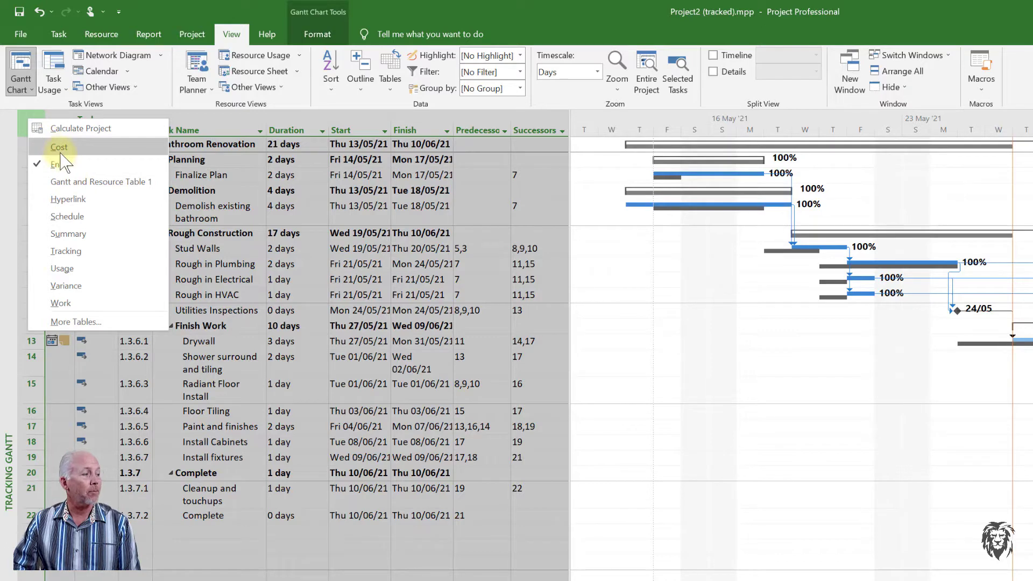
click(88, 323)
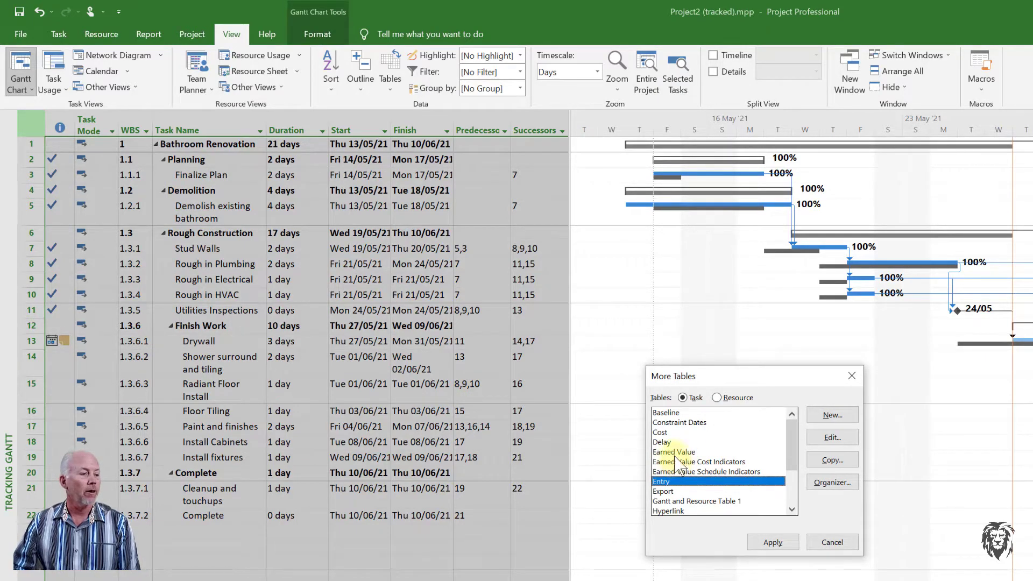
click(676, 453)
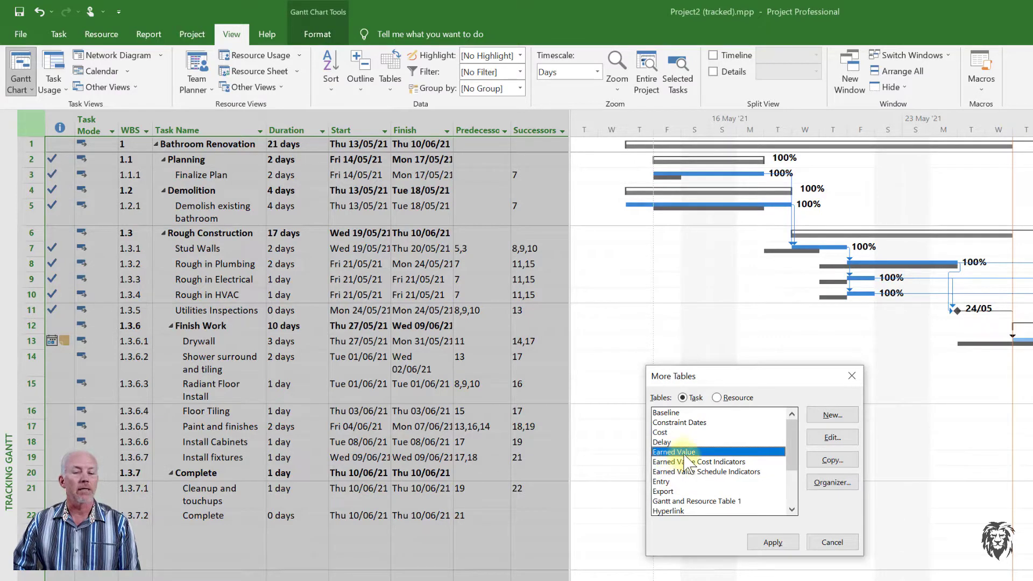
click(781, 543)
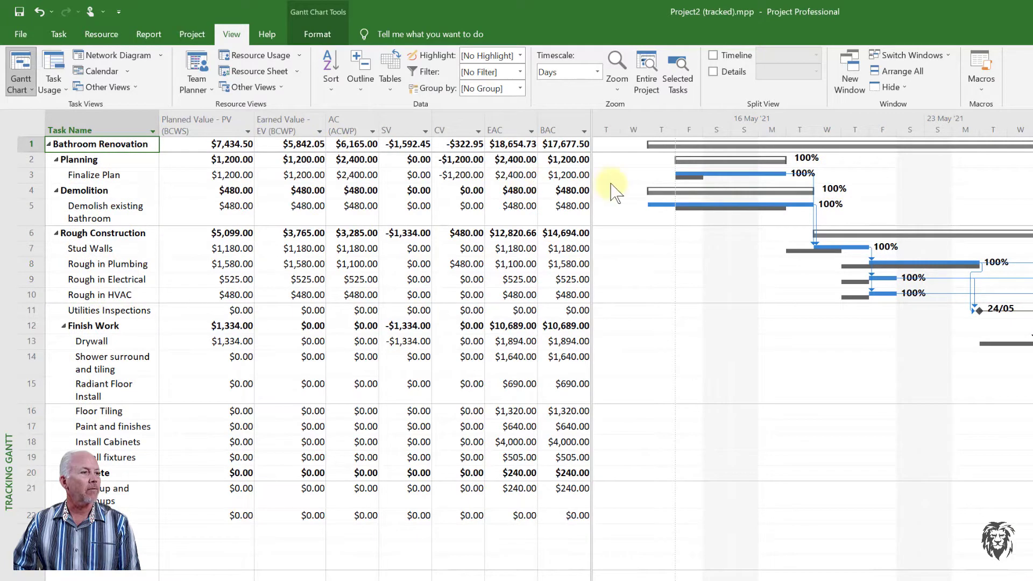
Widen the table pane until the PV through VAC columns show beside the Gantt bars.
drag(591, 189, 645, 203)
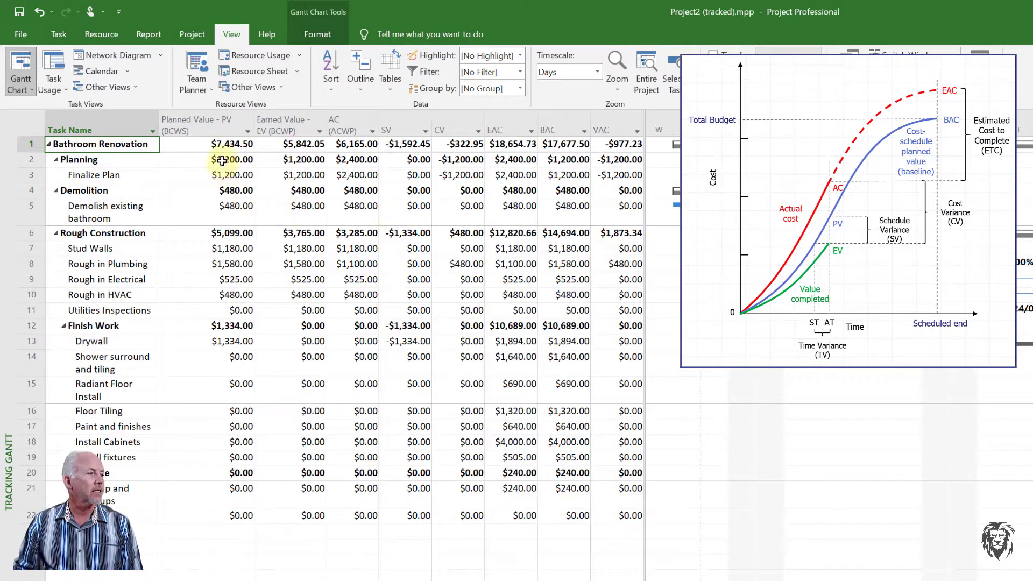
mouse_move(222, 131)
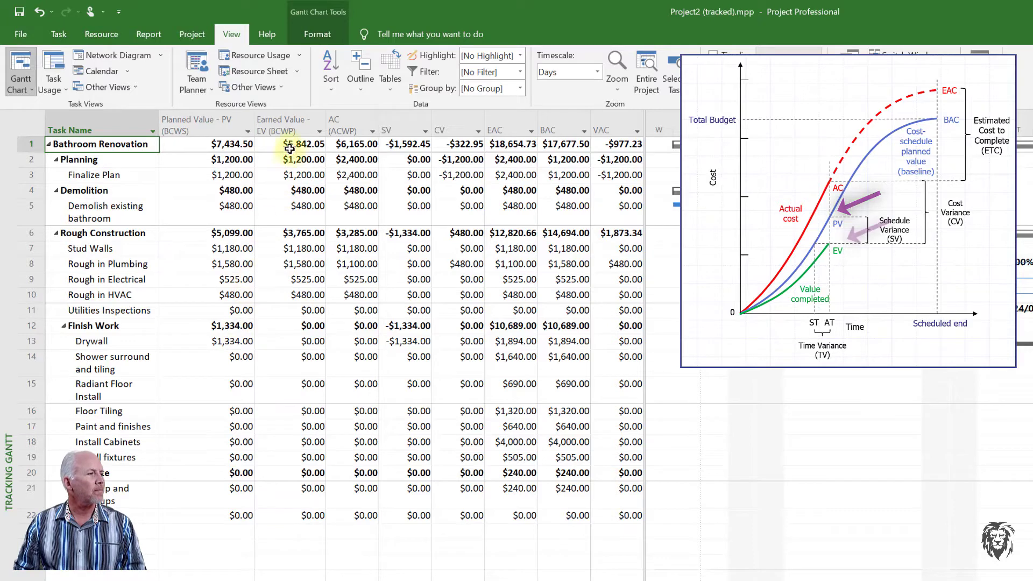
mouse_move(301, 120)
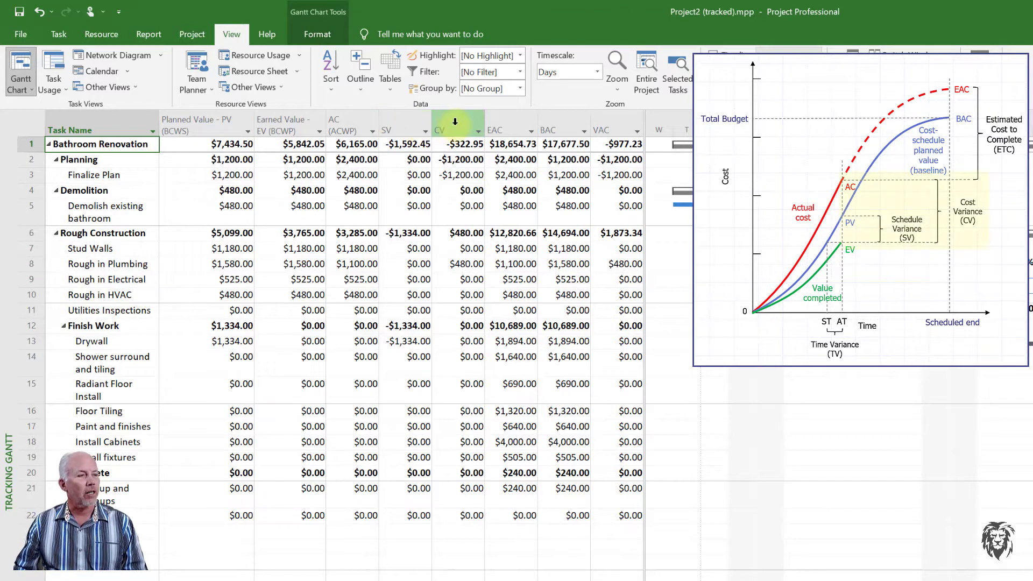
mouse_move(455, 122)
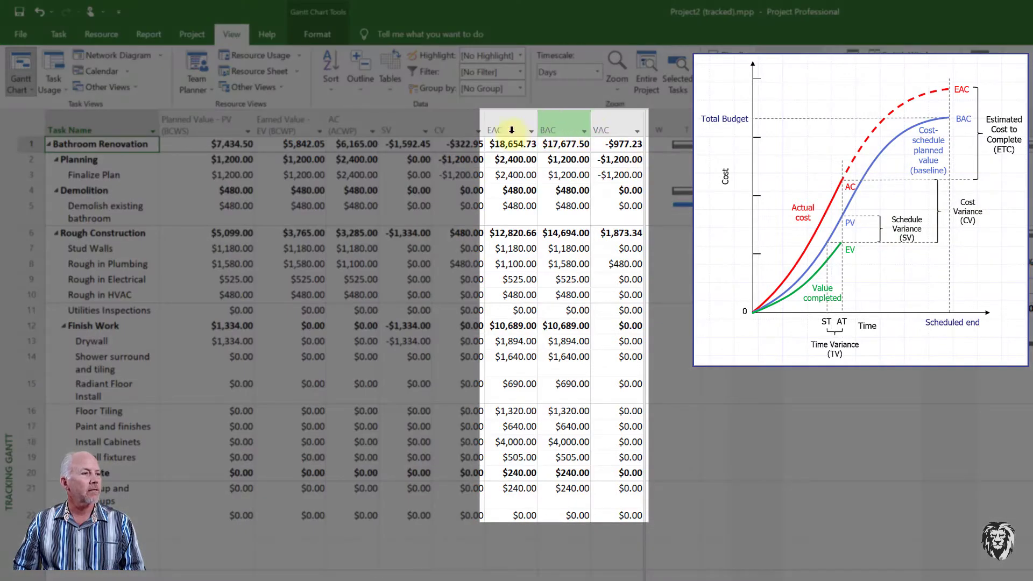
mouse_move(512, 130)
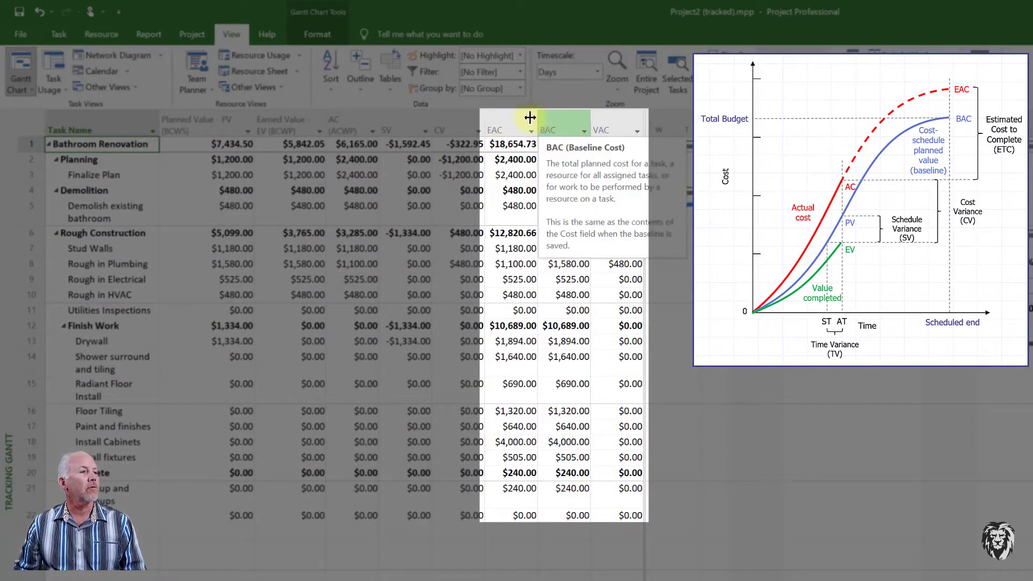
mouse_move(559, 117)
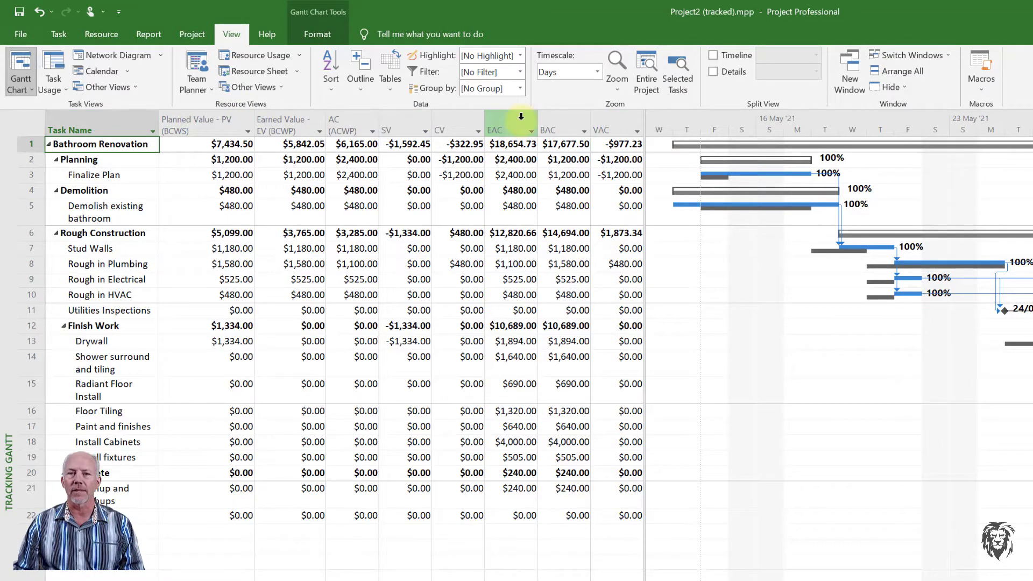
Apply the Earned Value Cost Indicators table to the task sheet.
right_click(29, 126)
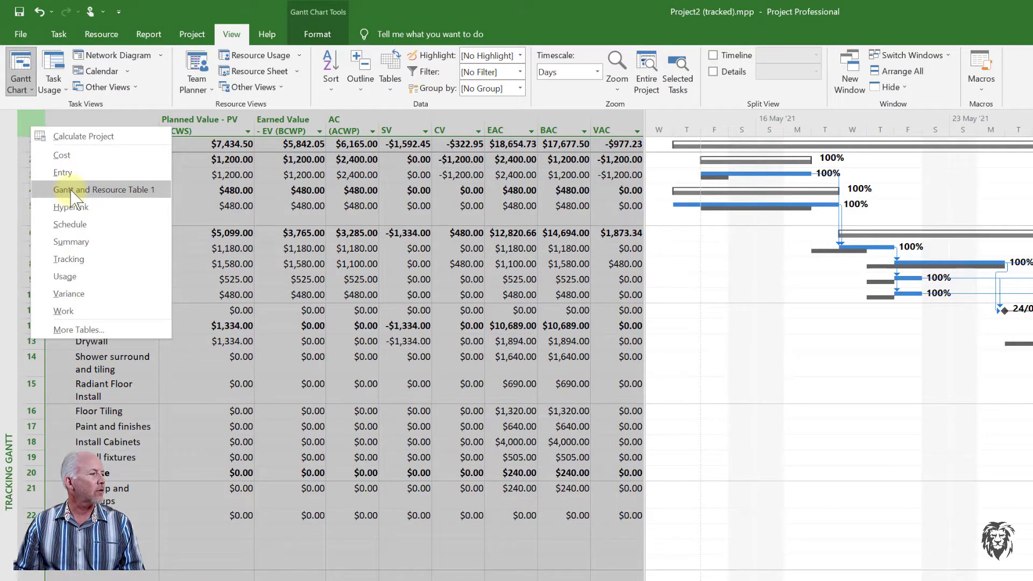
click(75, 329)
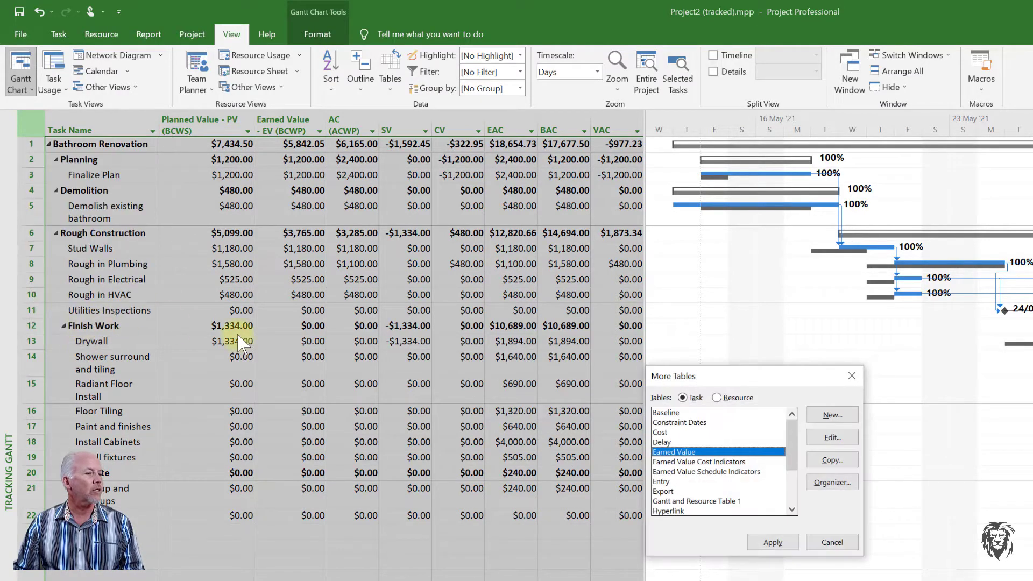
click(717, 462)
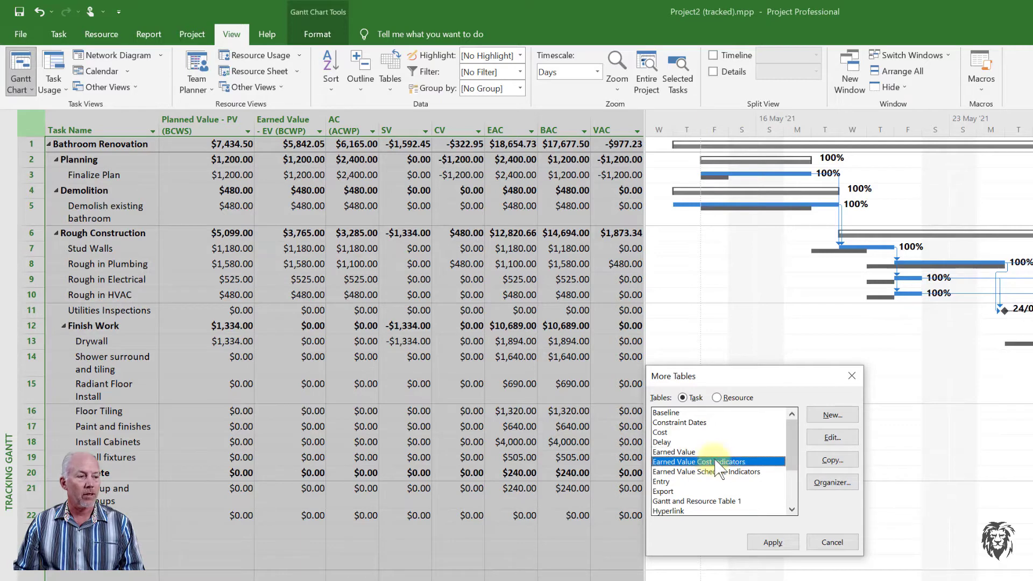
click(772, 542)
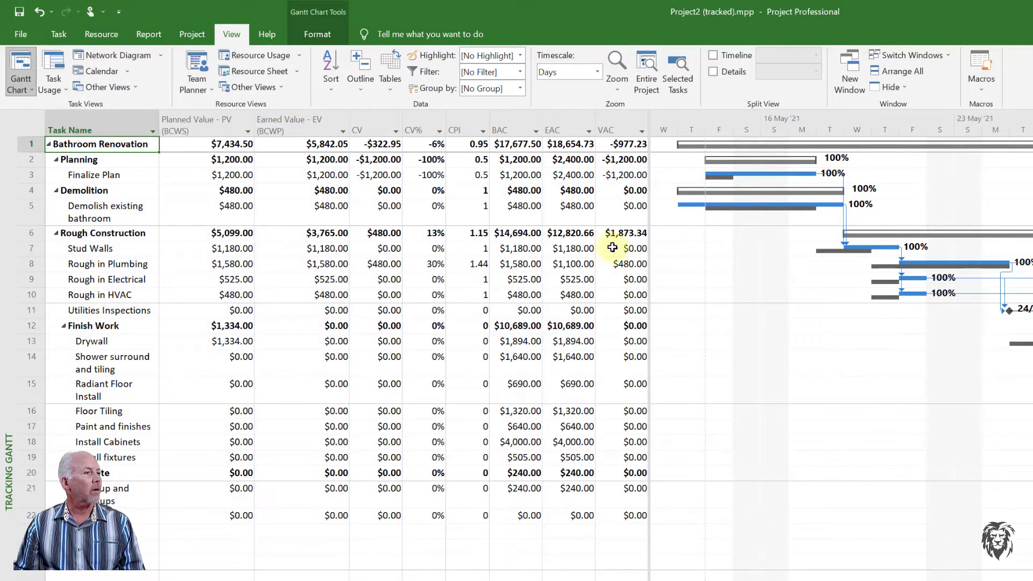
Widen the sheet to reveal TCPI and check the PV and EV field descriptions.
drag(652, 185, 716, 196)
click(515, 576)
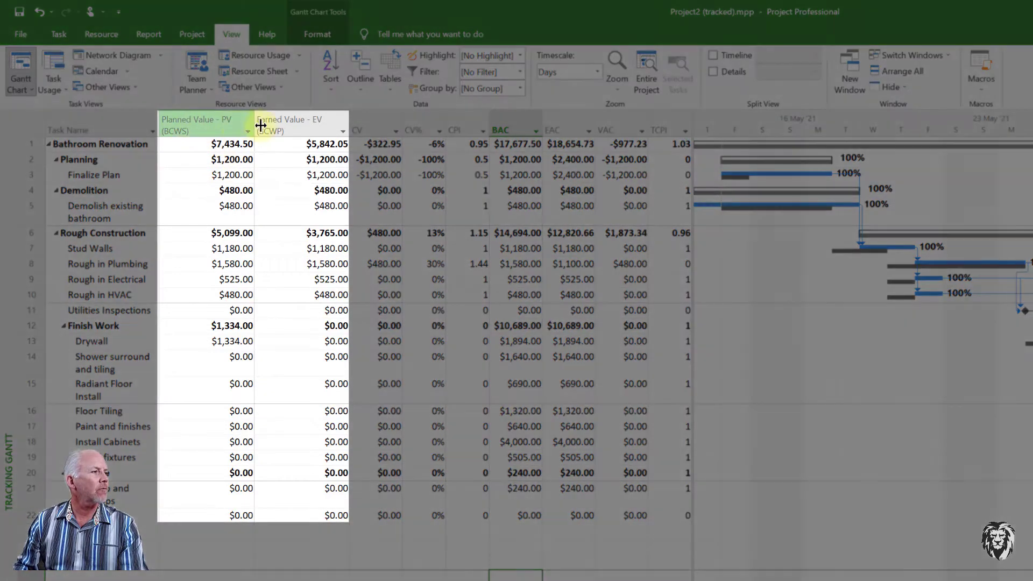
click(307, 126)
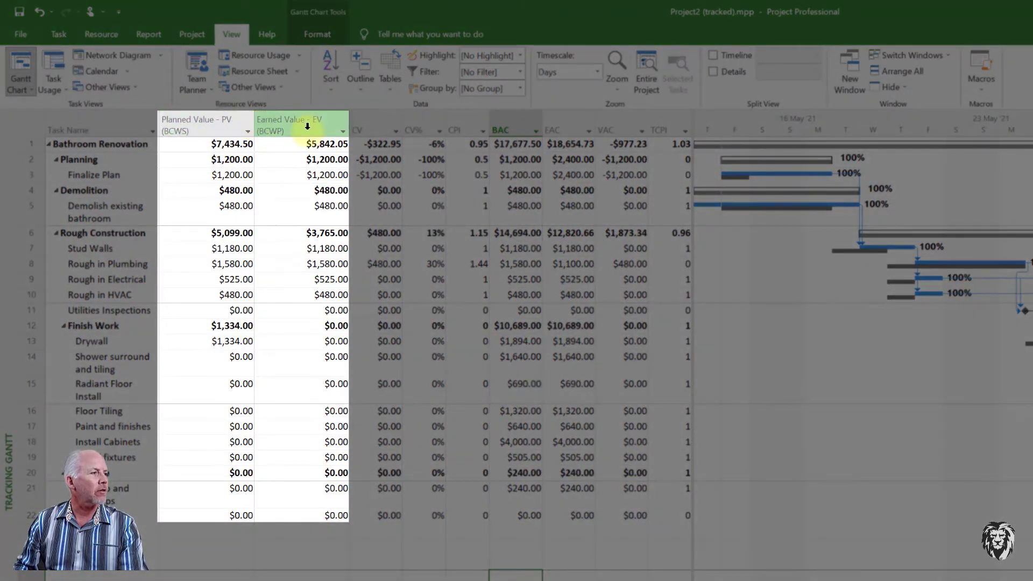
click(197, 128)
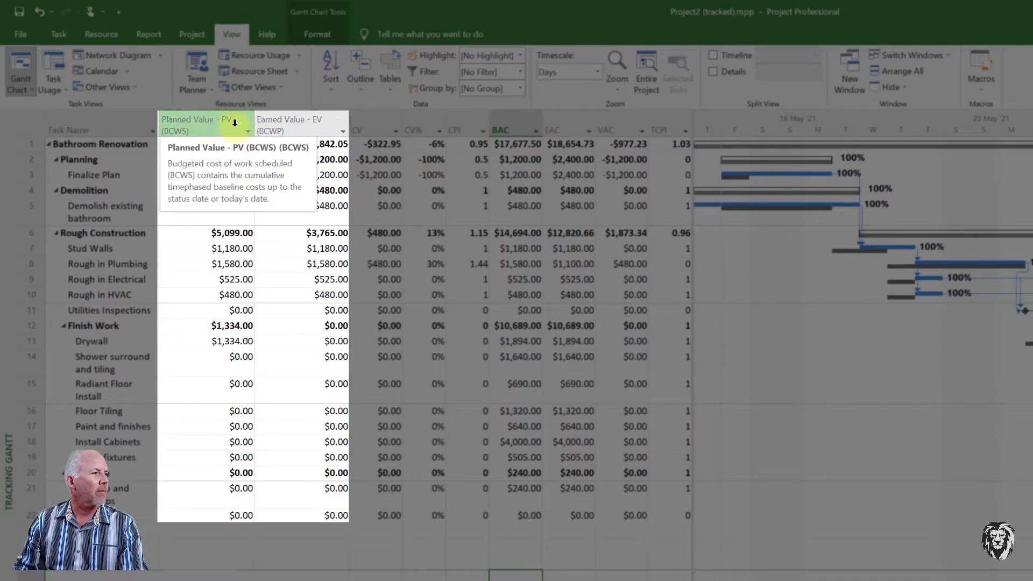
click(311, 130)
click(311, 129)
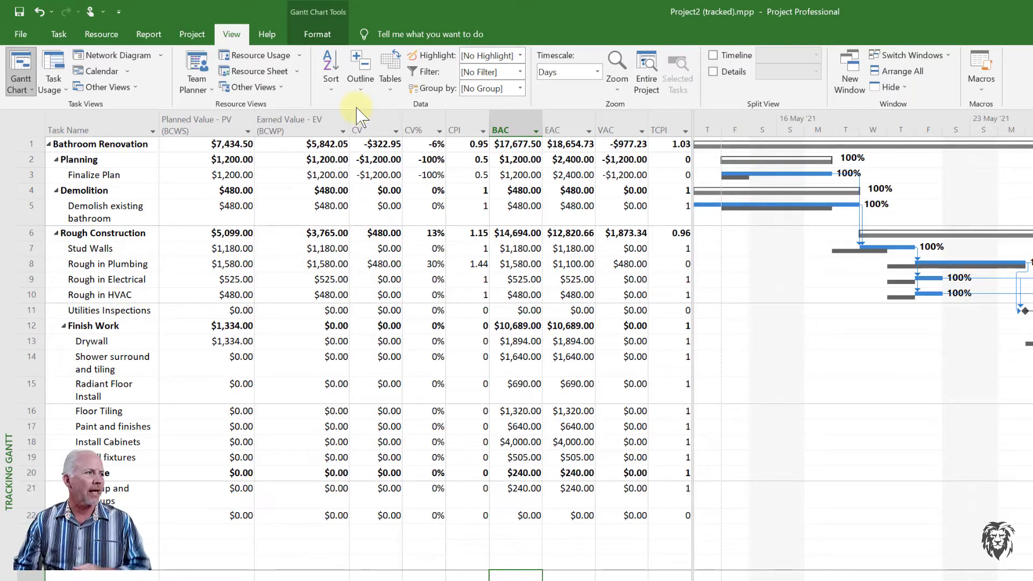
Insert an ACWP column before the CV column.
click(365, 126)
right_click(365, 127)
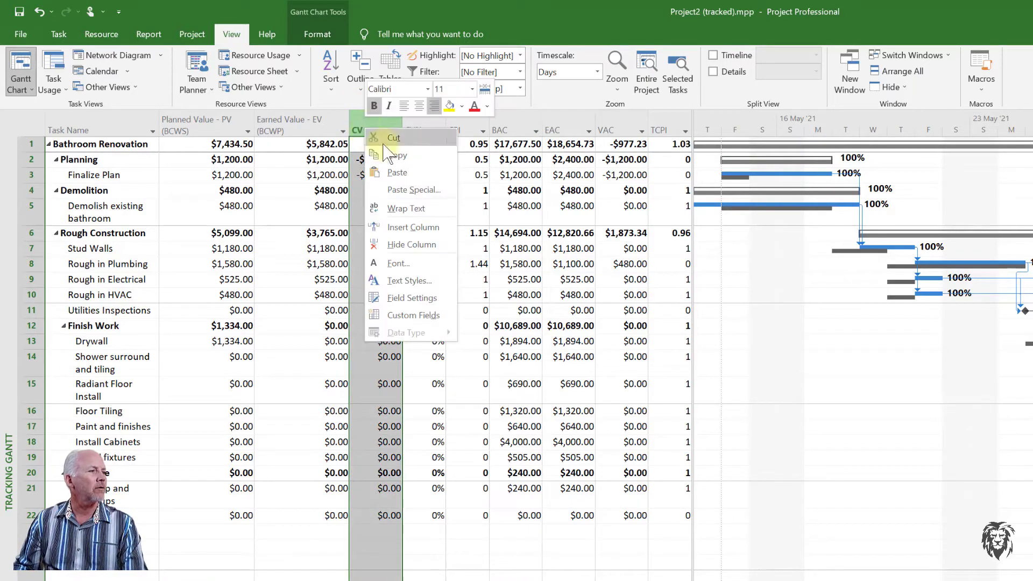
click(412, 227)
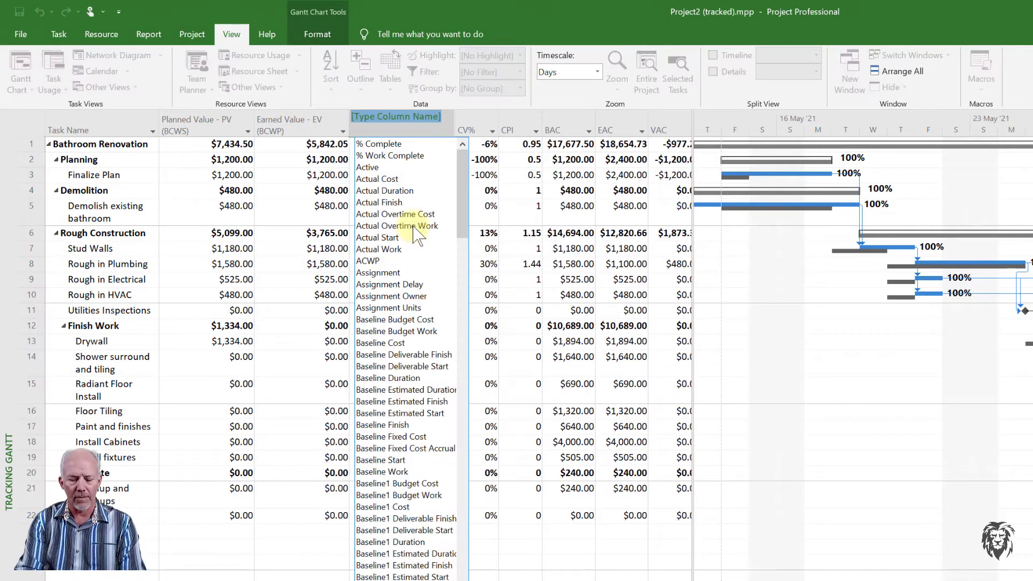
text(actual Cost)
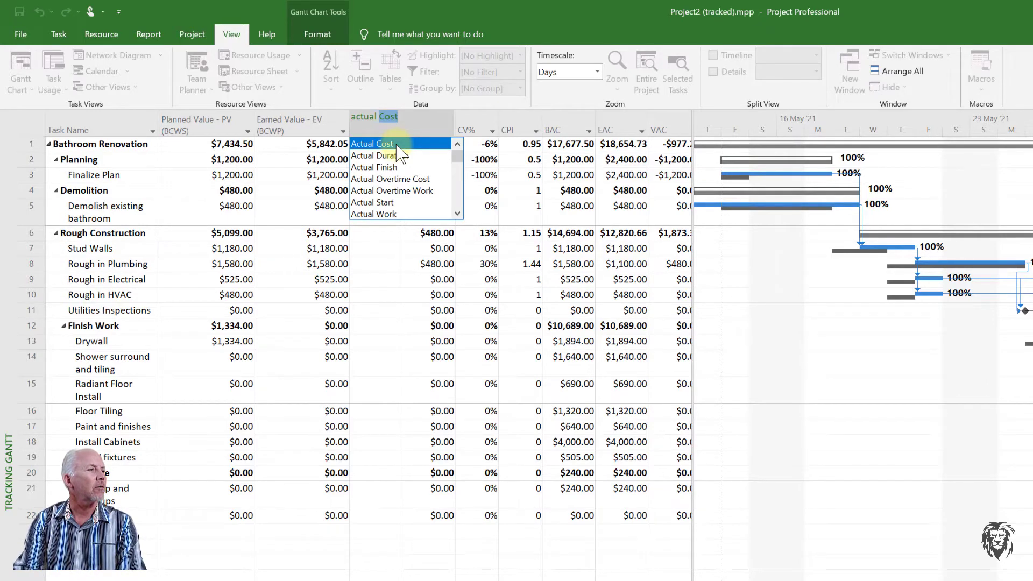
key(Right)
text(WO)
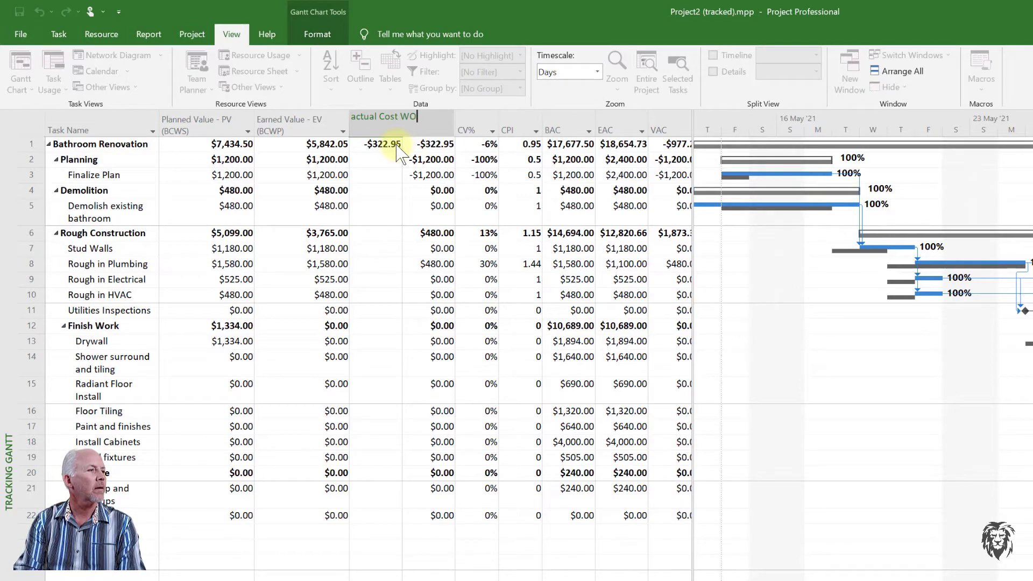
key(BackSpace)
key(BackSpace)
key(BackSpace)
key(BackSpace)
key(BackSpace)
key(BackSpace)
key(BackSpace)
key(BackSpace)
key(BackSpace)
key(BackSpace)
key(BackSpace)
key(BackSpace)
key(BackSpace)
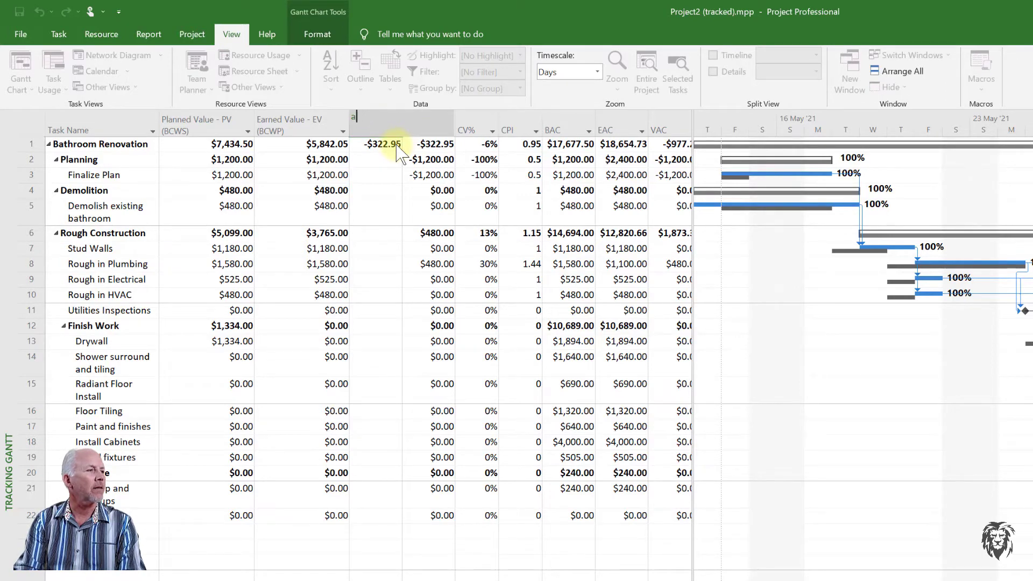
text(c)
key(Right)
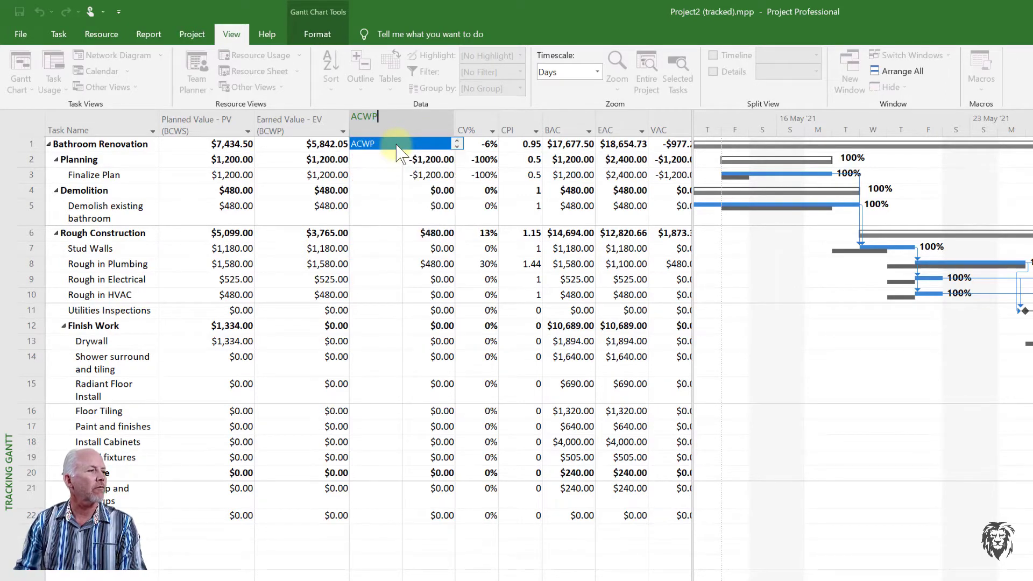
key(Return)
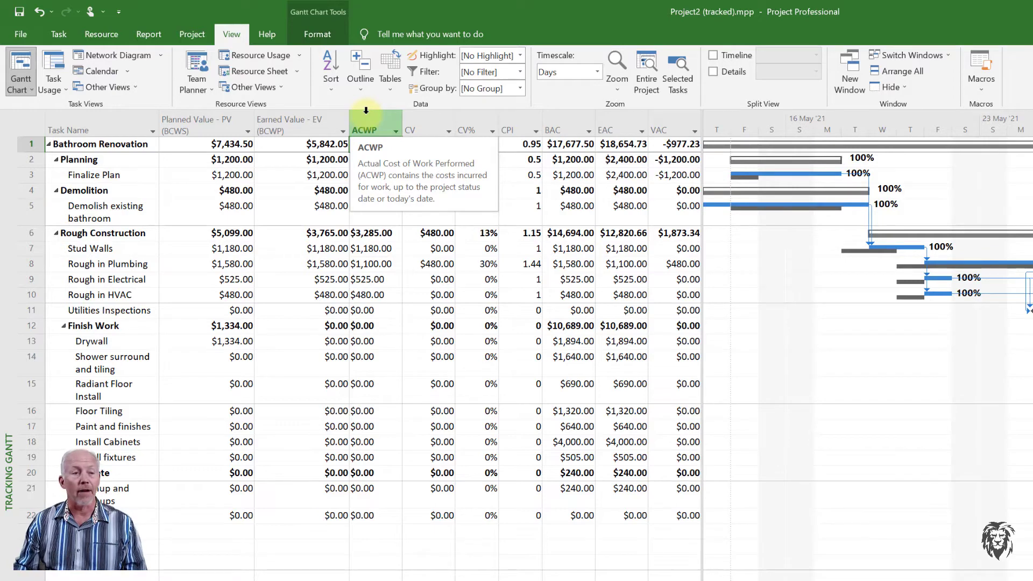
Widen the table pane so the TCPI column is visible.
mouse_move(371, 129)
mouse_down()
mouse_move(226, 129)
mouse_move(374, 129)
mouse_up()
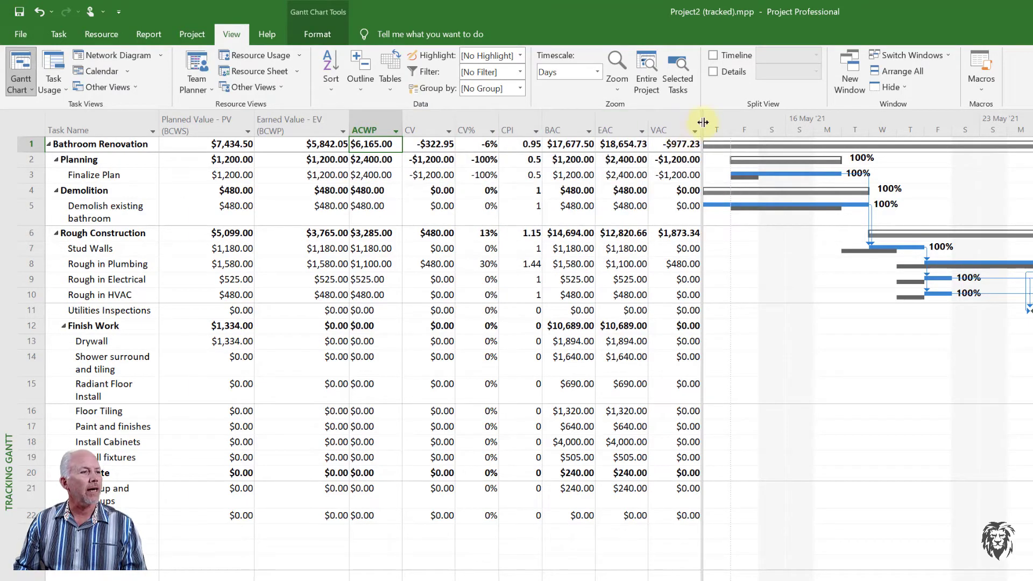
drag(704, 123, 747, 122)
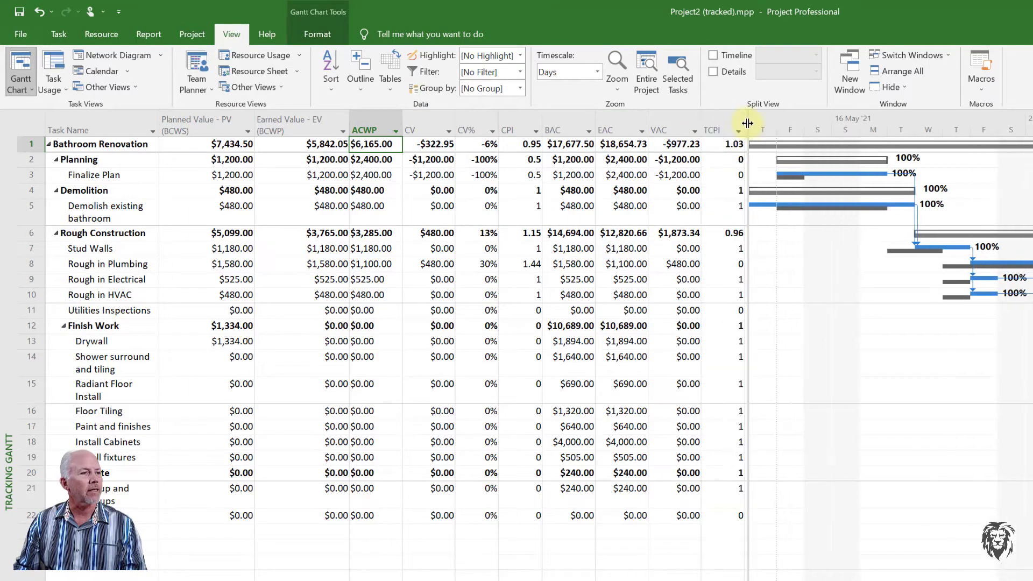
drag(562, 124, 651, 116)
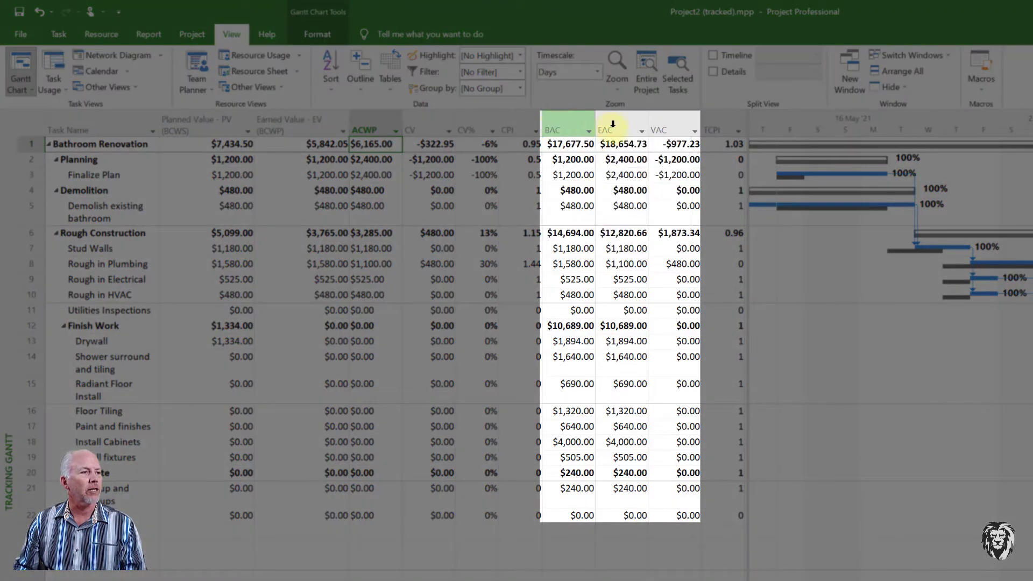
mouse_move(613, 121)
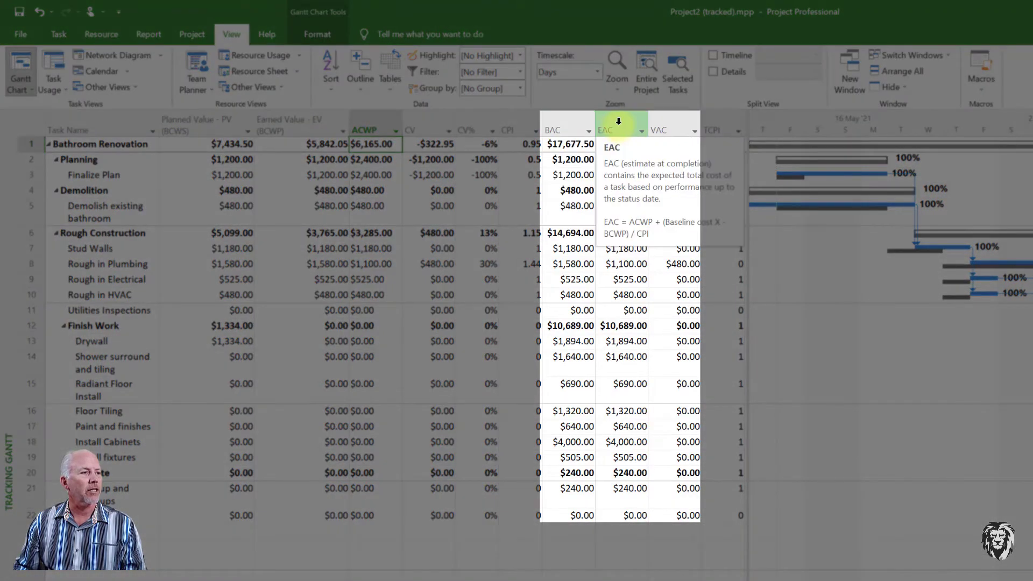
mouse_move(678, 123)
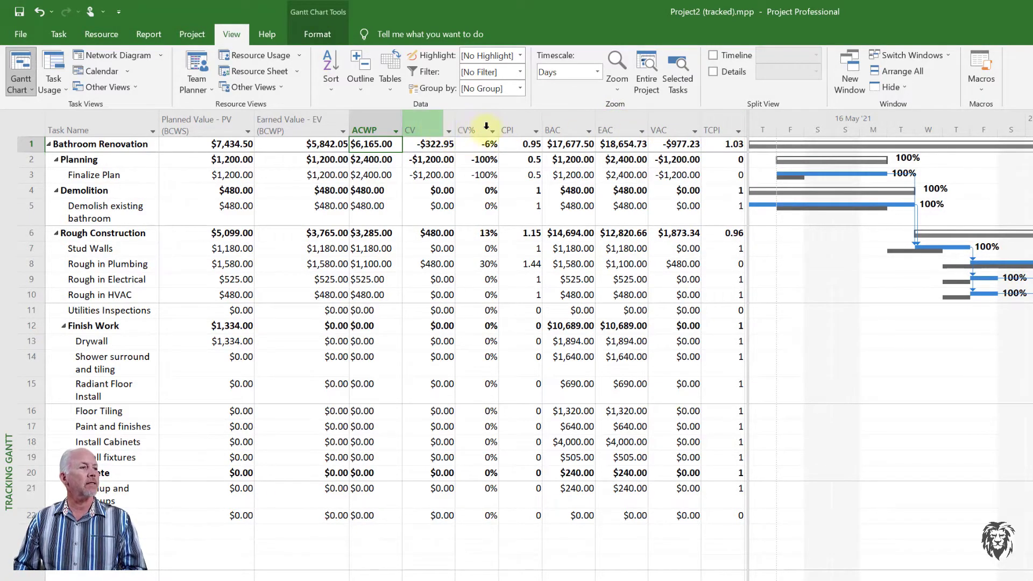
mouse_move(434, 124)
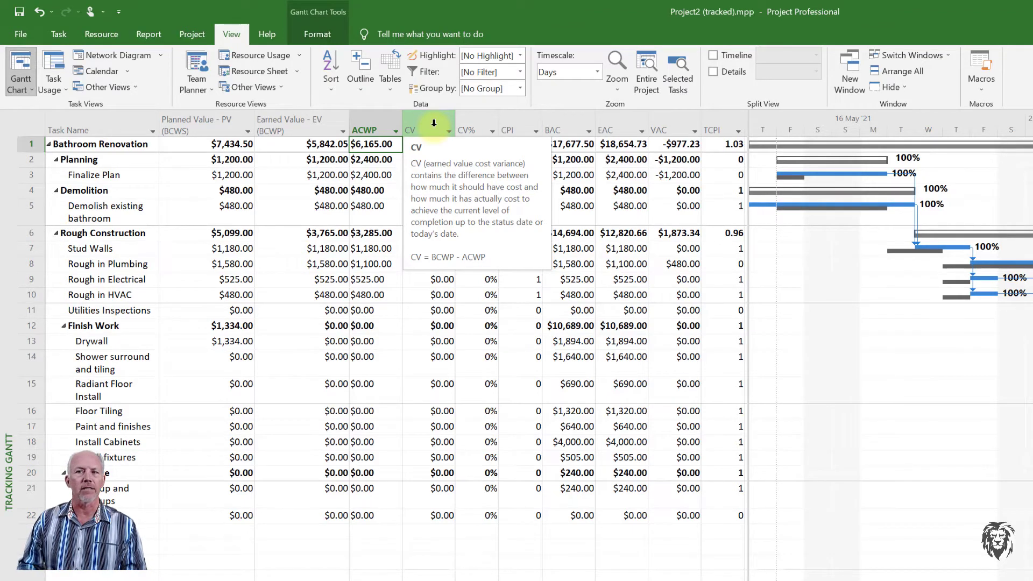
mouse_move(471, 124)
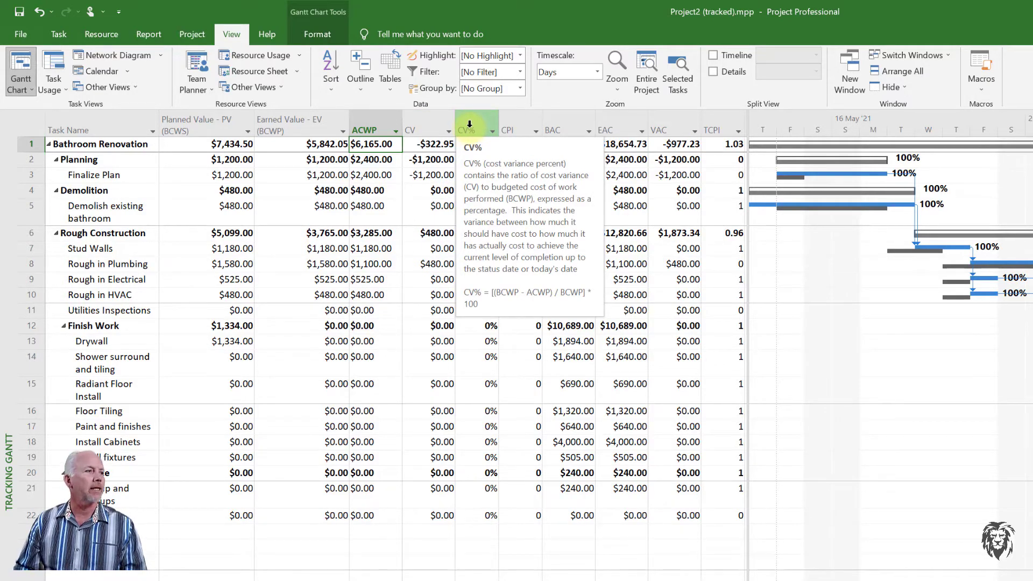
click(469, 124)
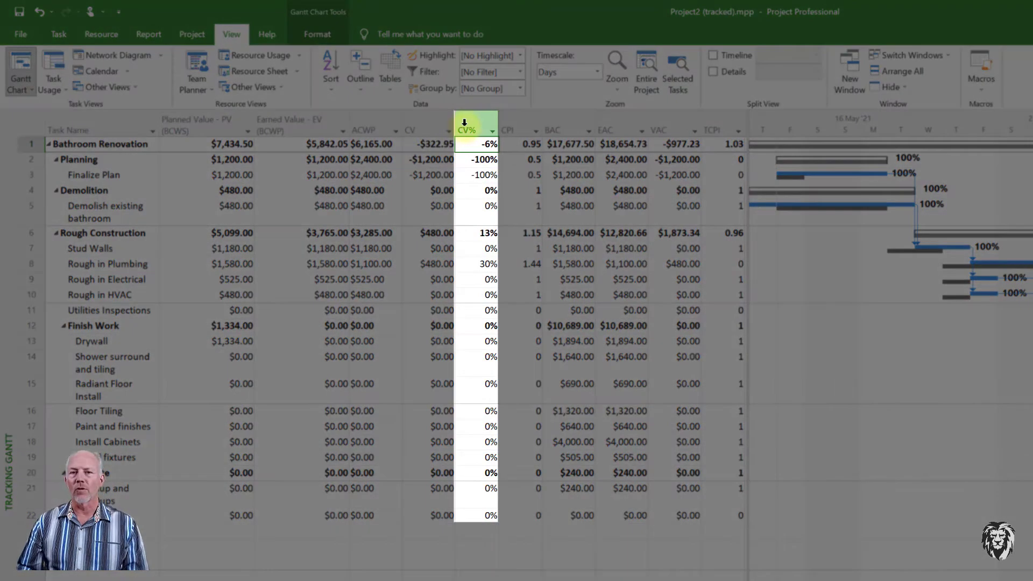
mouse_move(464, 122)
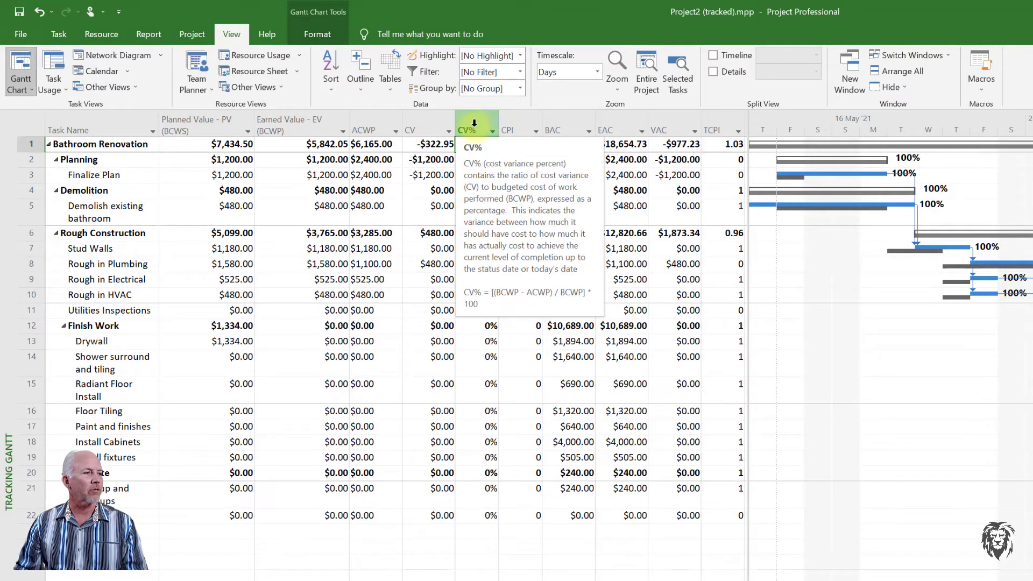
click(515, 114)
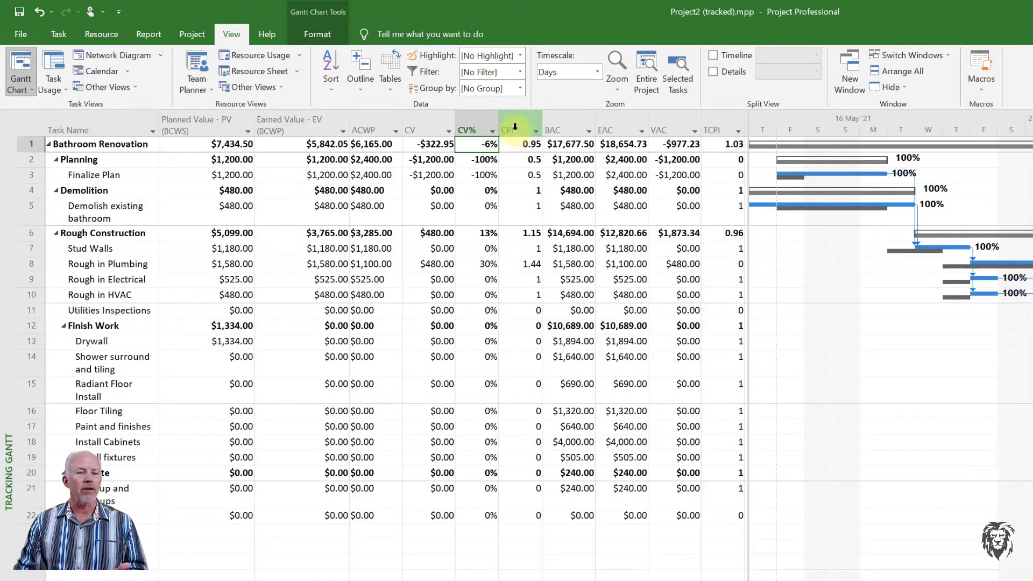
mouse_move(515, 127)
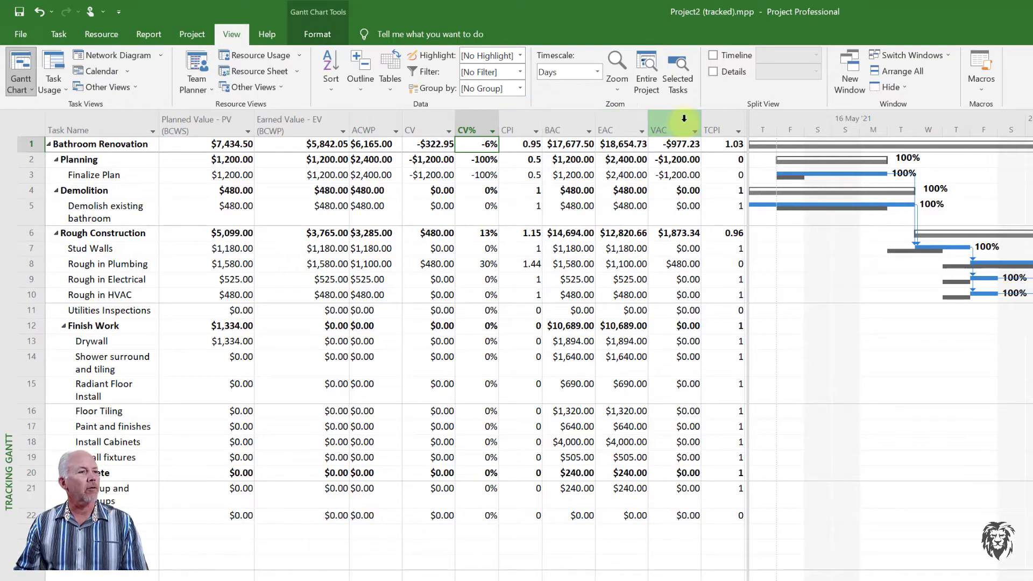
mouse_move(719, 115)
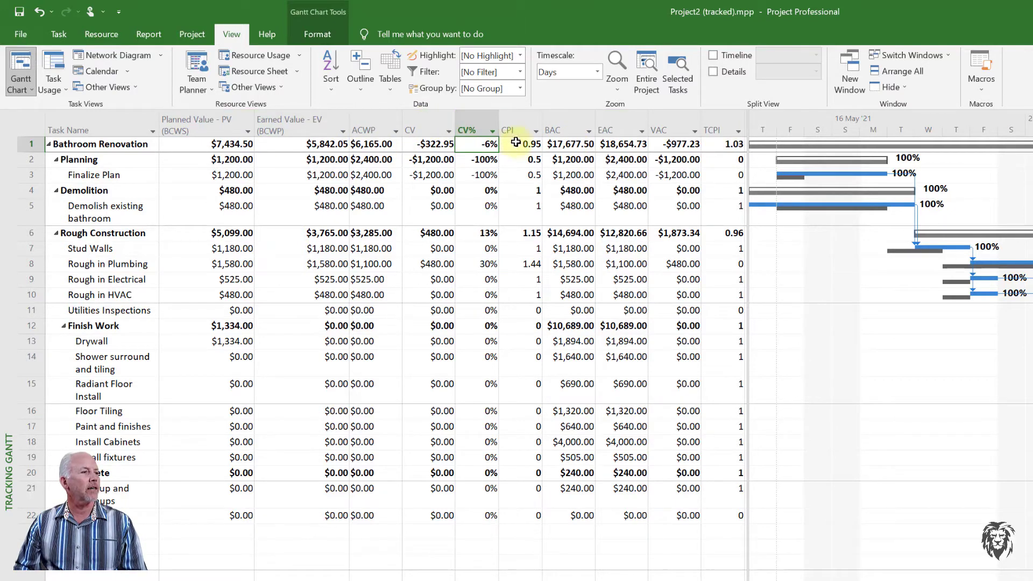
mouse_move(467, 127)
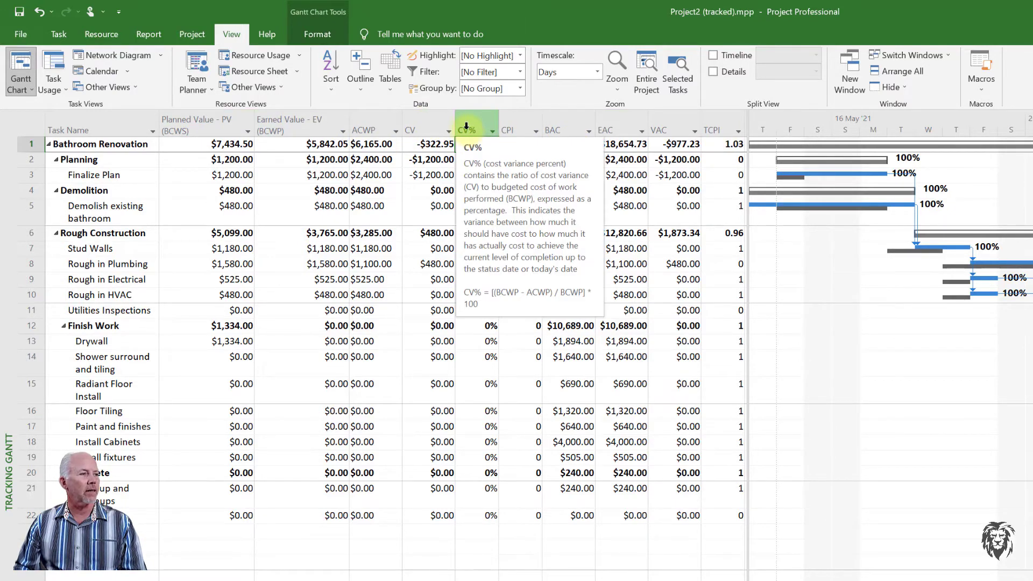
mouse_move(511, 126)
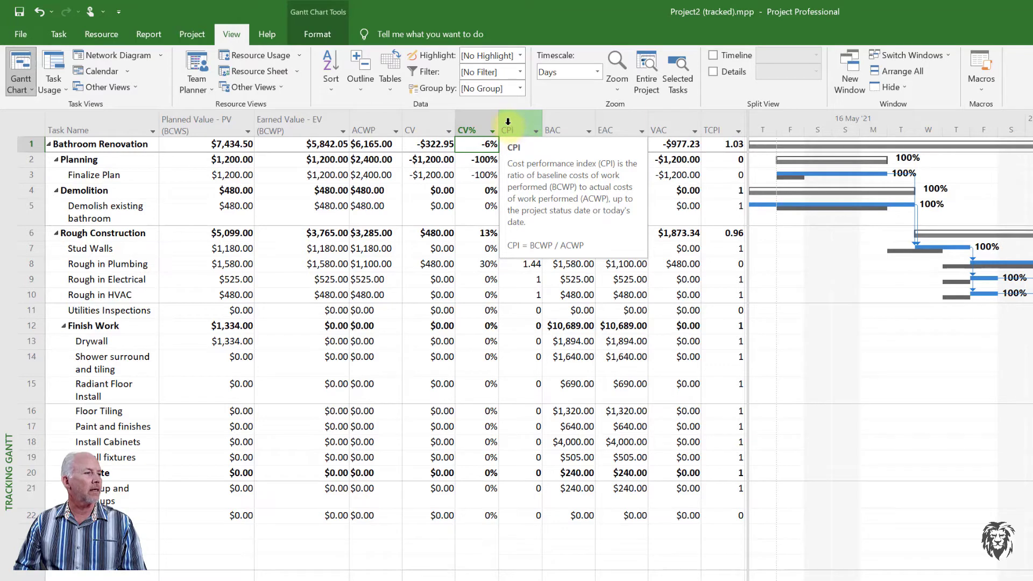
Apply the Earned Value Schedule Indicators table with its SV, SV% and SPI columns.
right_click(36, 132)
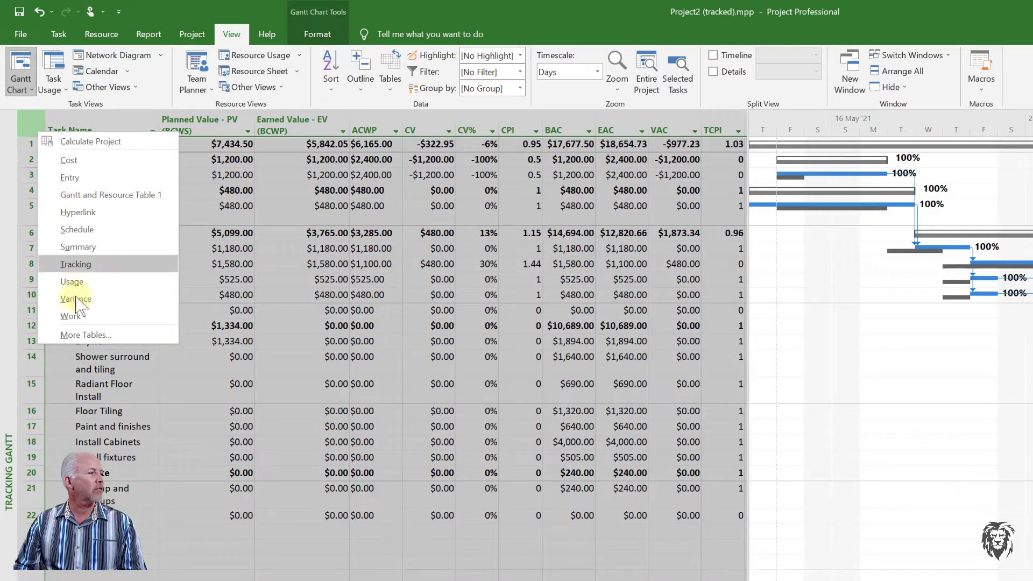
click(86, 336)
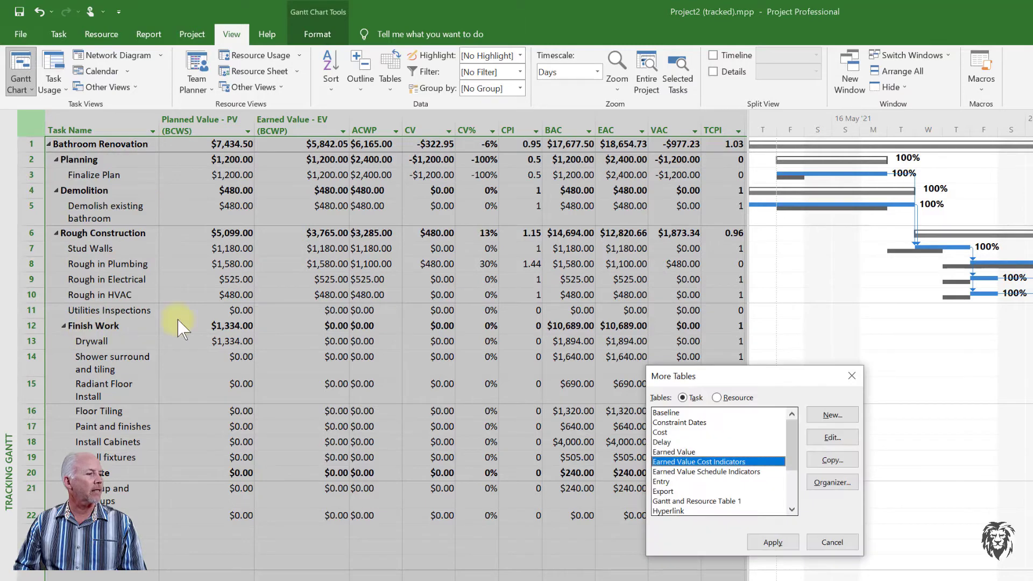
click(705, 472)
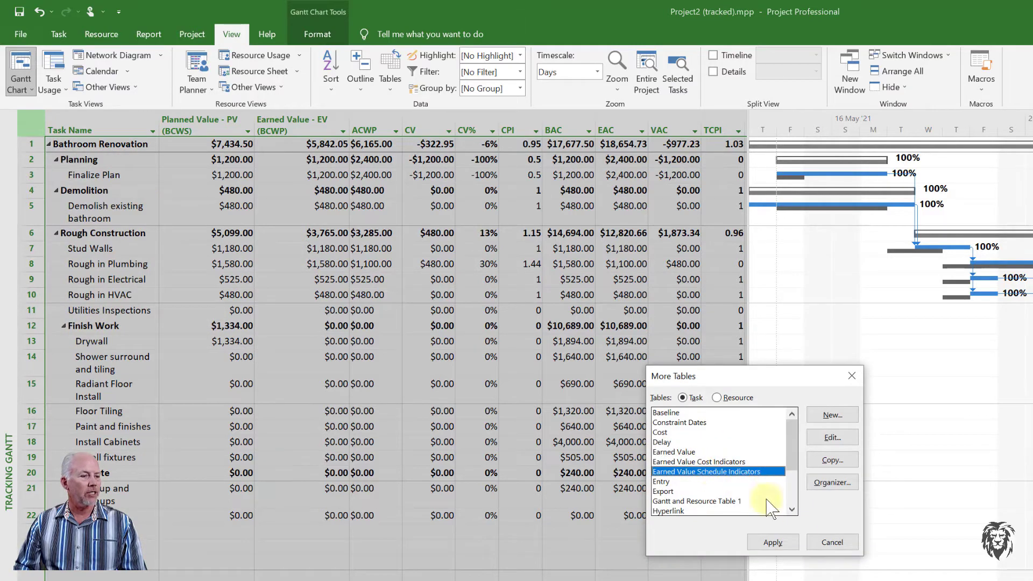
click(783, 542)
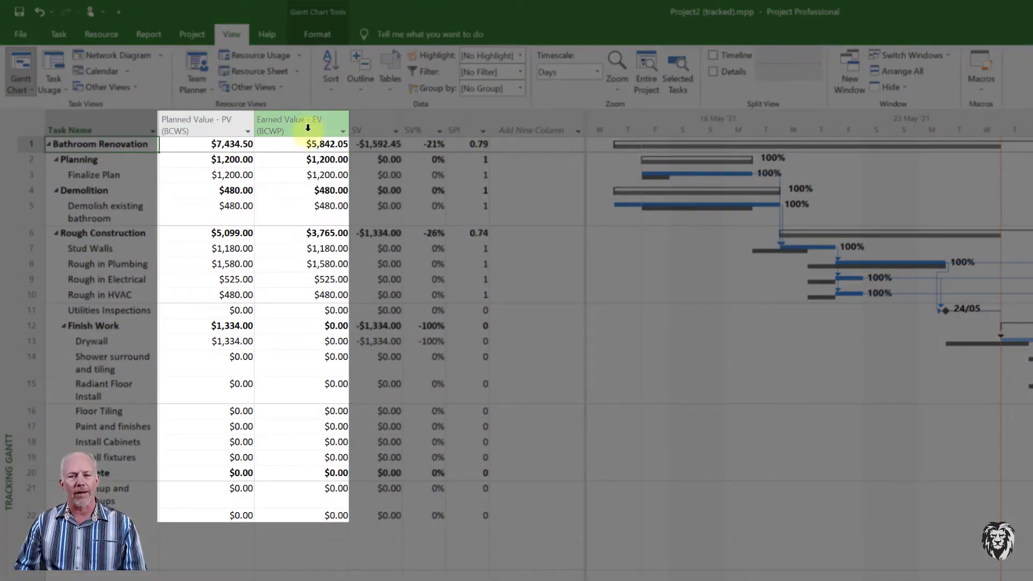
Review the EV, SV and SV% field descriptions, then show the Report commands.
mouse_move(308, 128)
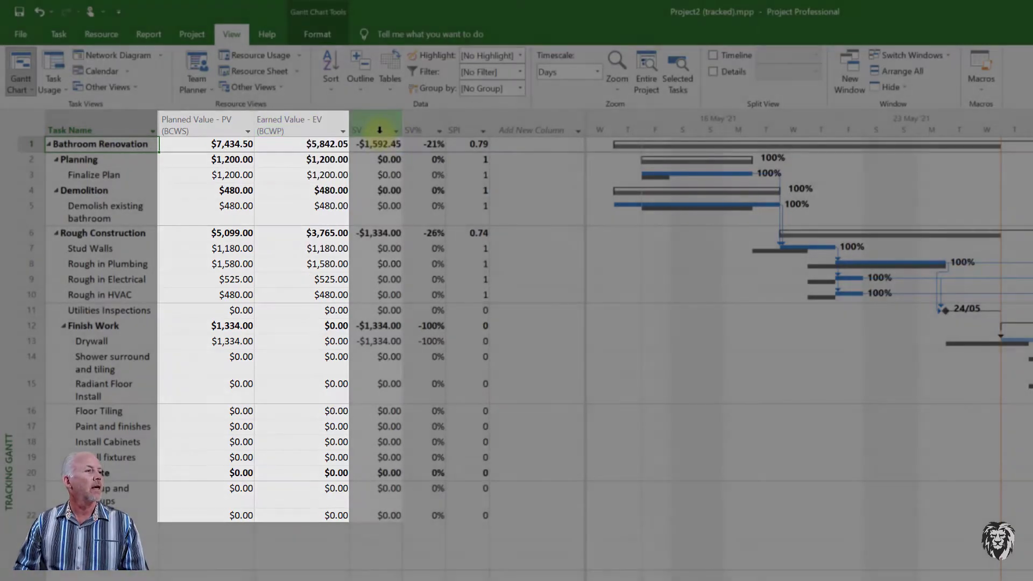
mouse_move(374, 123)
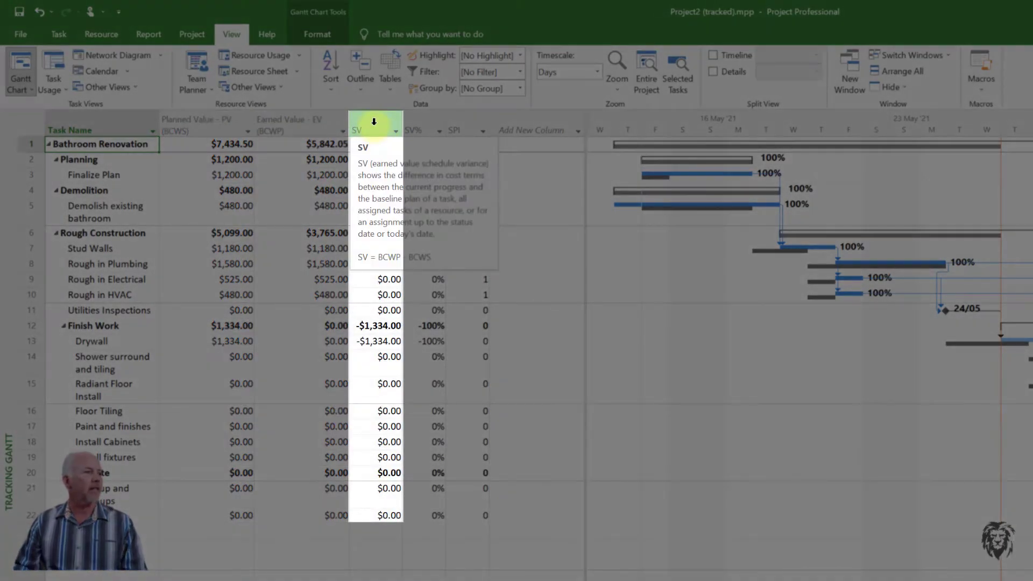
mouse_move(424, 122)
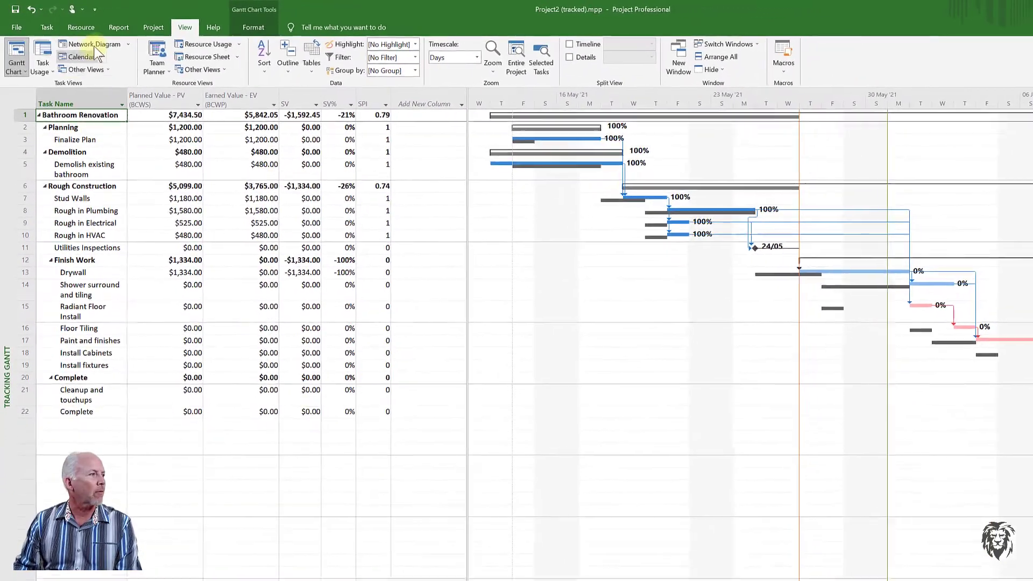
click(122, 28)
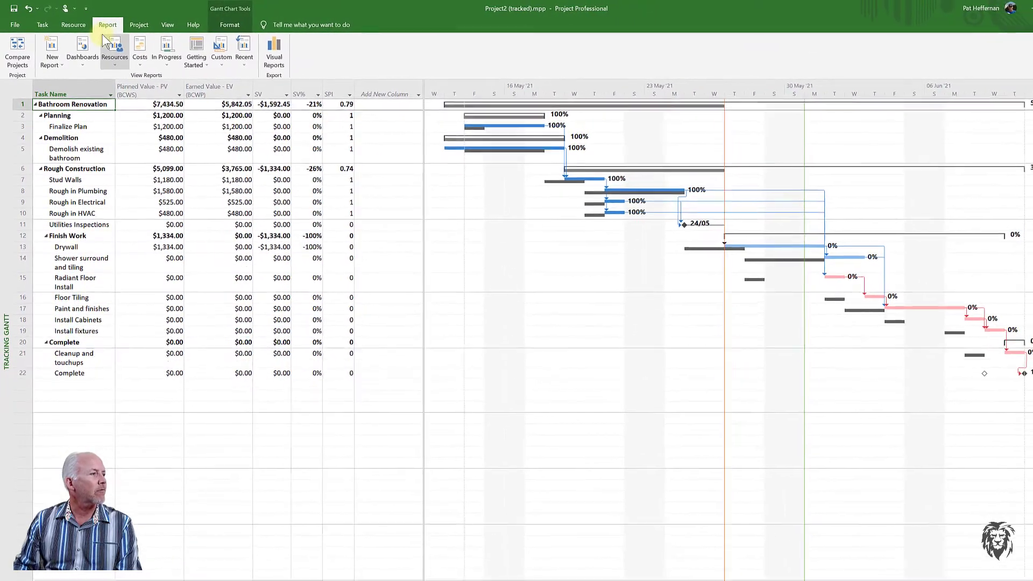
Open the Earned Value Report from the Costs reports list.
click(133, 53)
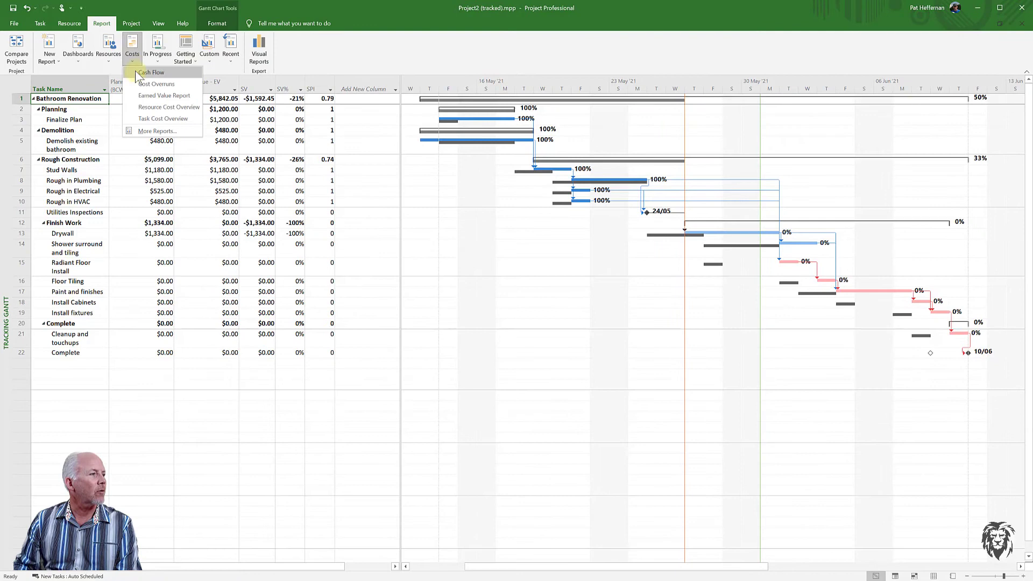
click(150, 96)
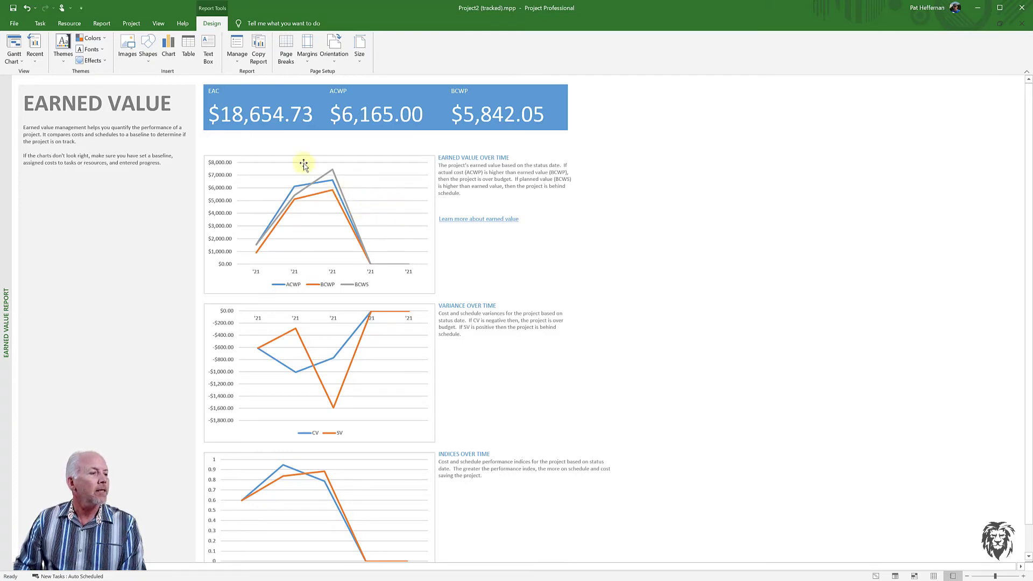
Select the Earned Value Over Time chart and review its timescale, leaving units at Weeks.
click(432, 197)
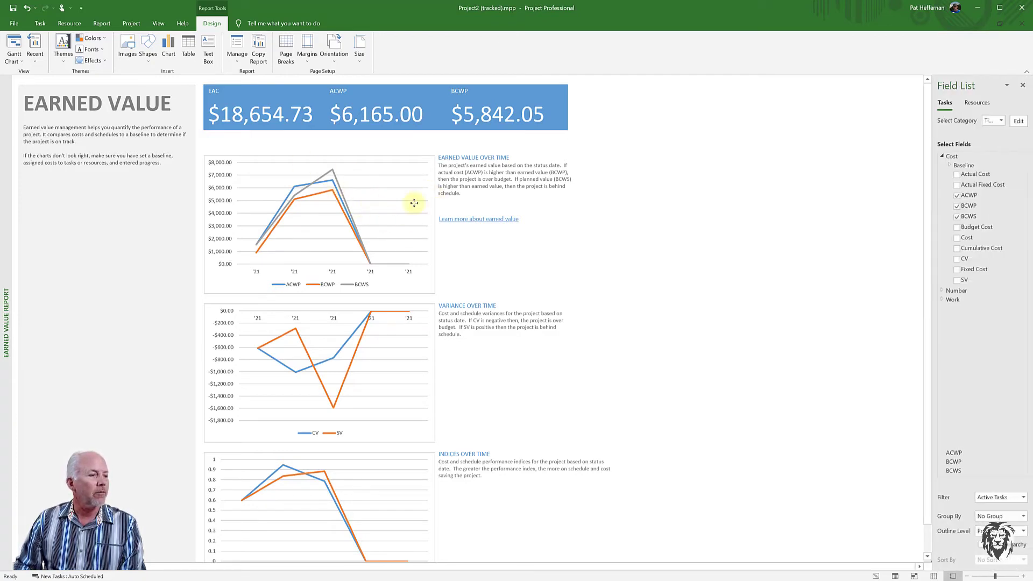
click(1002, 121)
click(1002, 120)
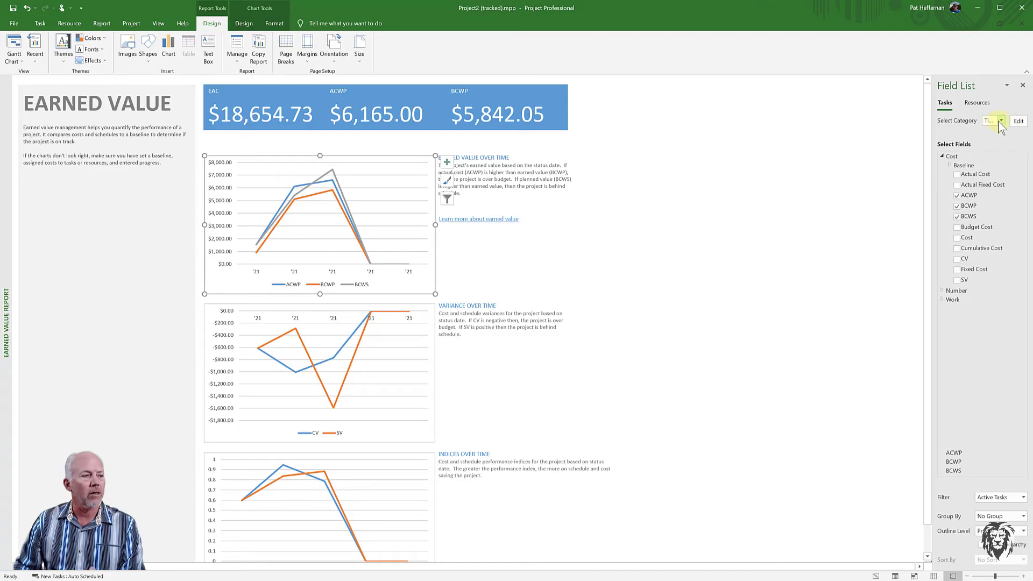
click(1019, 121)
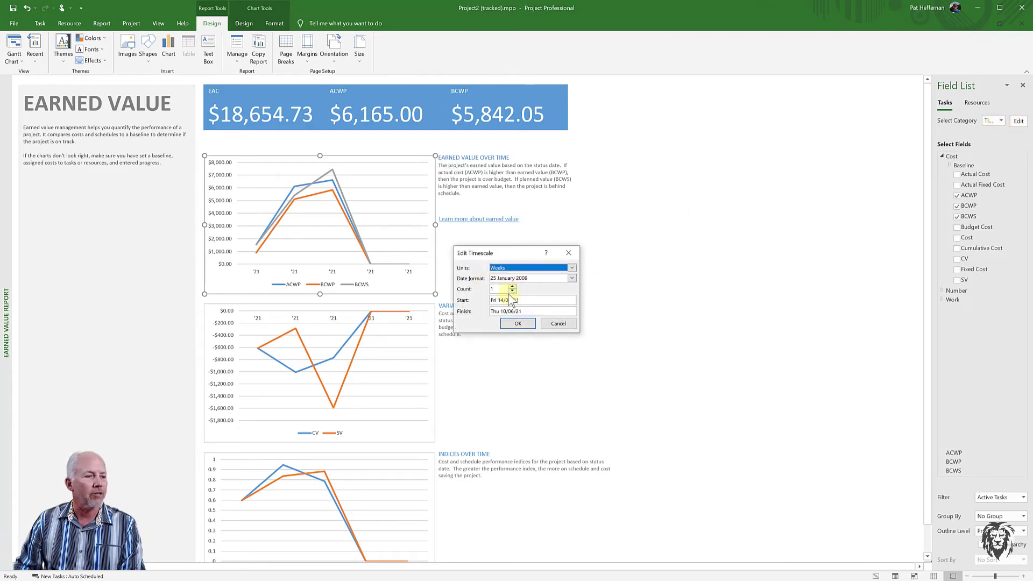
click(573, 267)
click(573, 267)
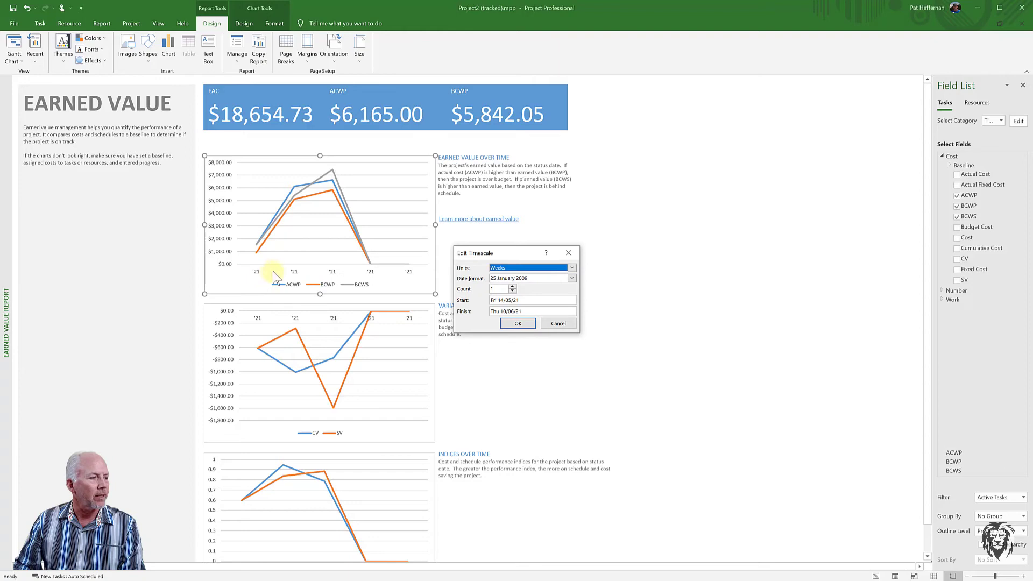
click(514, 323)
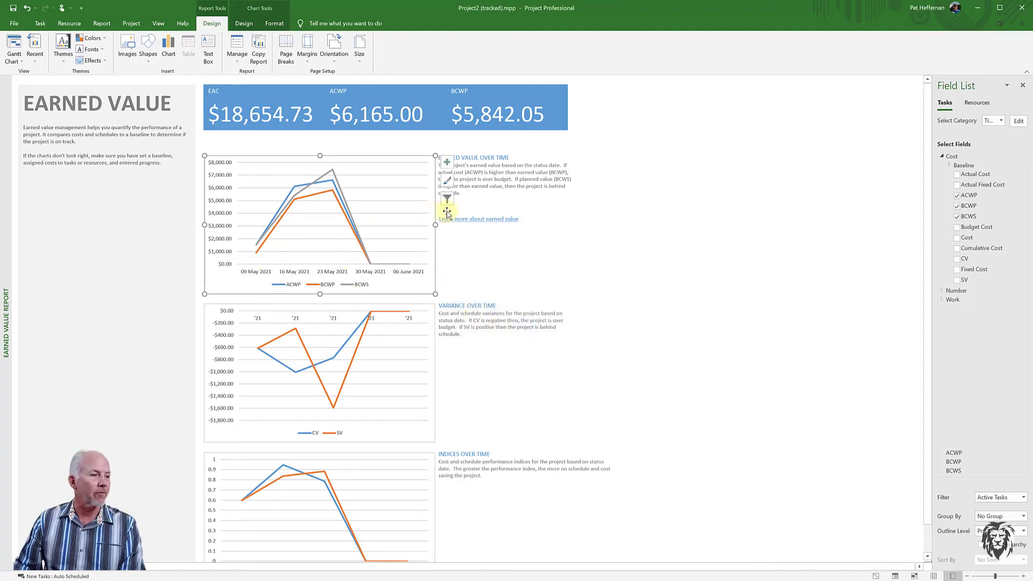
Change the earned value chart's timescale units to Days.
right_click(428, 211)
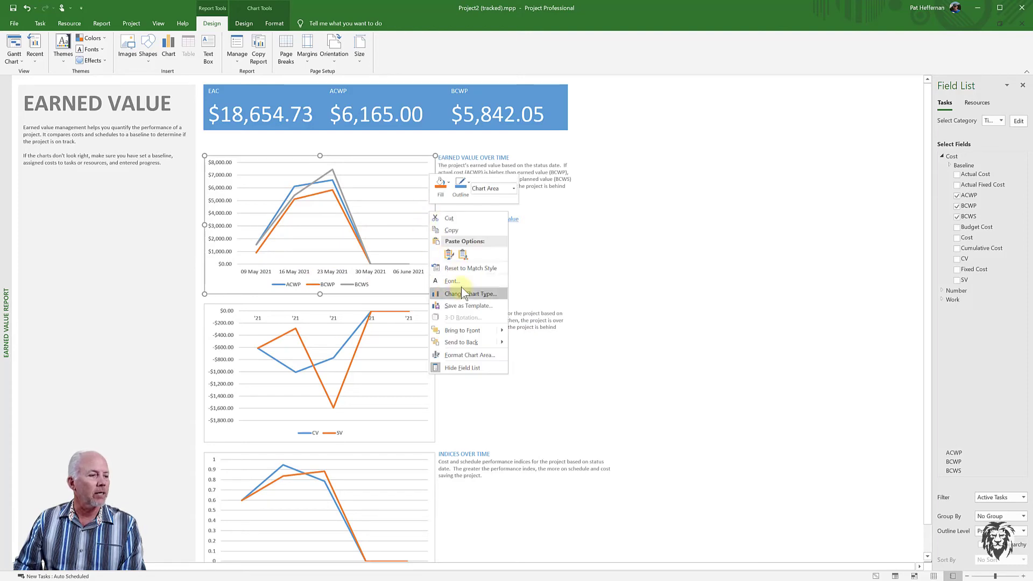
key(Escape)
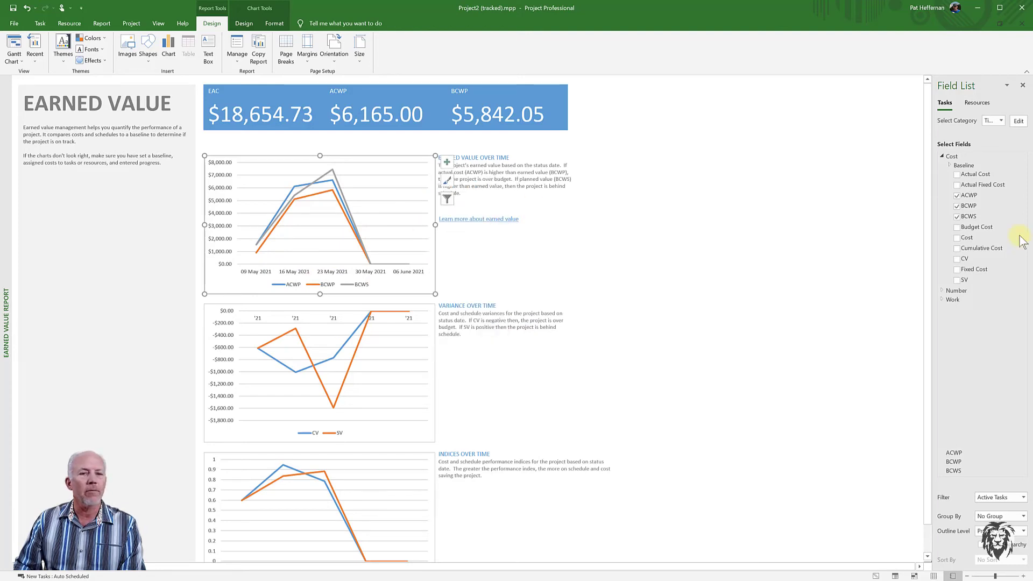
click(1019, 121)
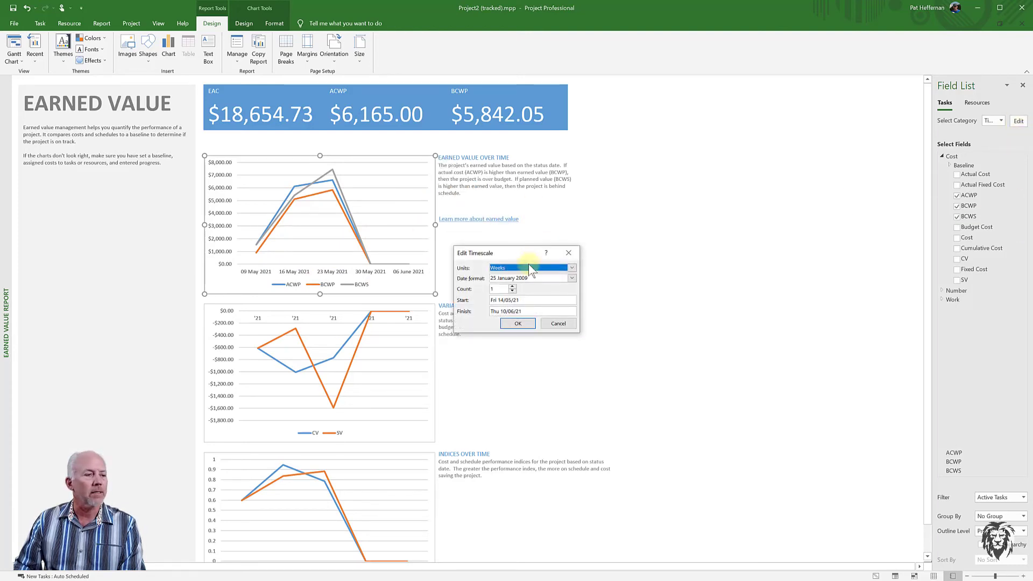
click(571, 268)
click(515, 298)
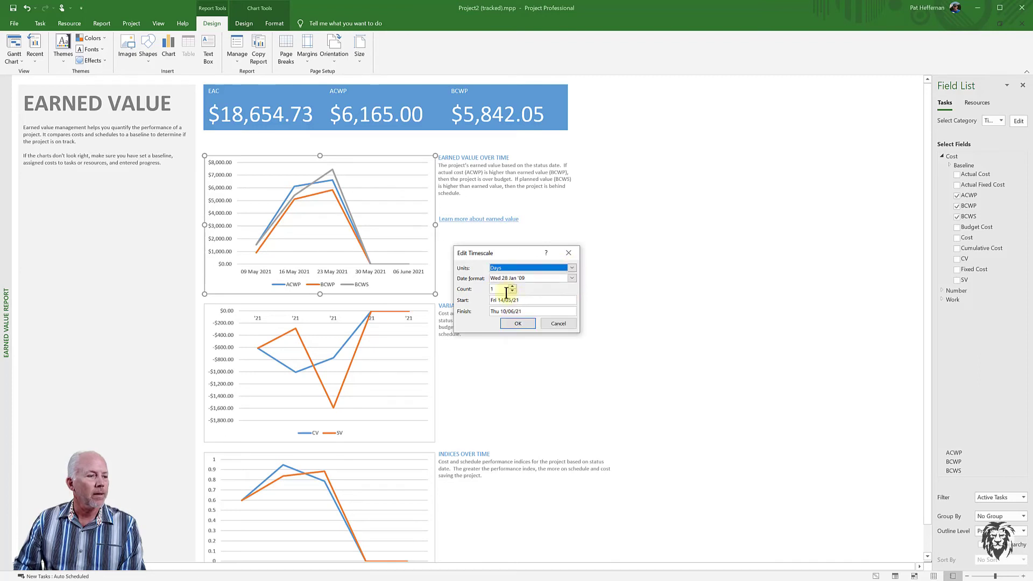
click(518, 323)
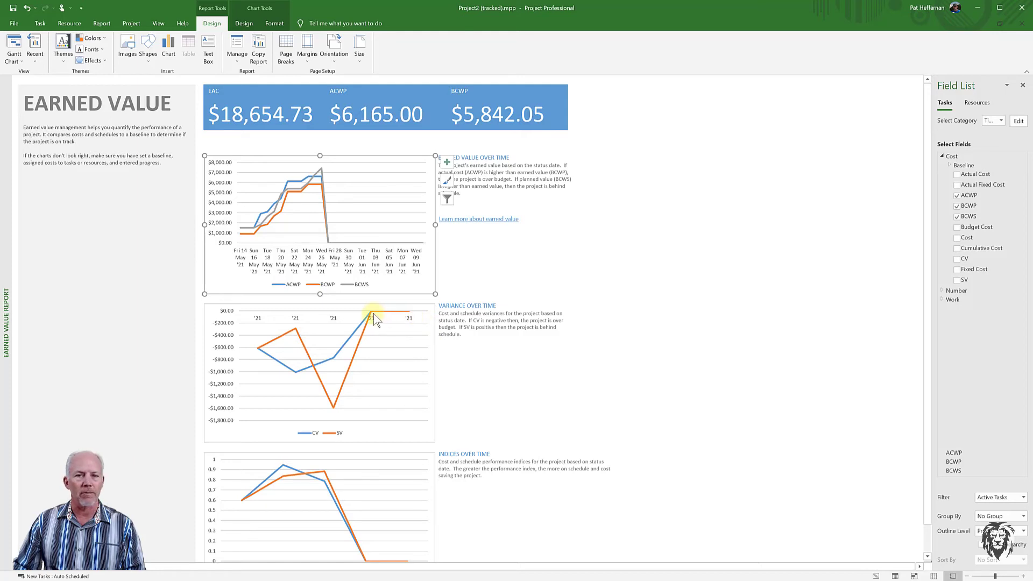
Set the Variance Over Time chart's timescale units to Days.
click(432, 321)
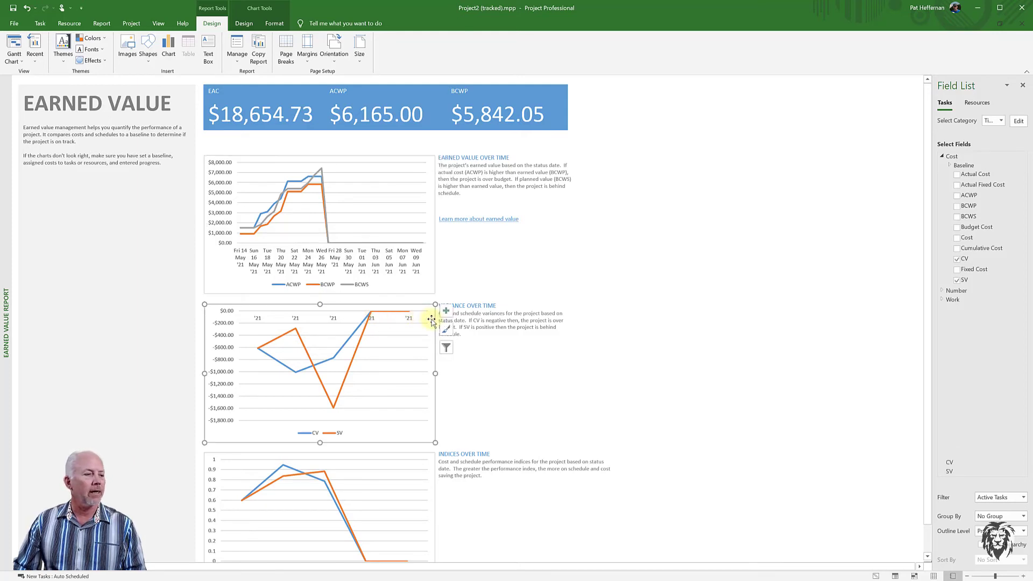
click(1018, 121)
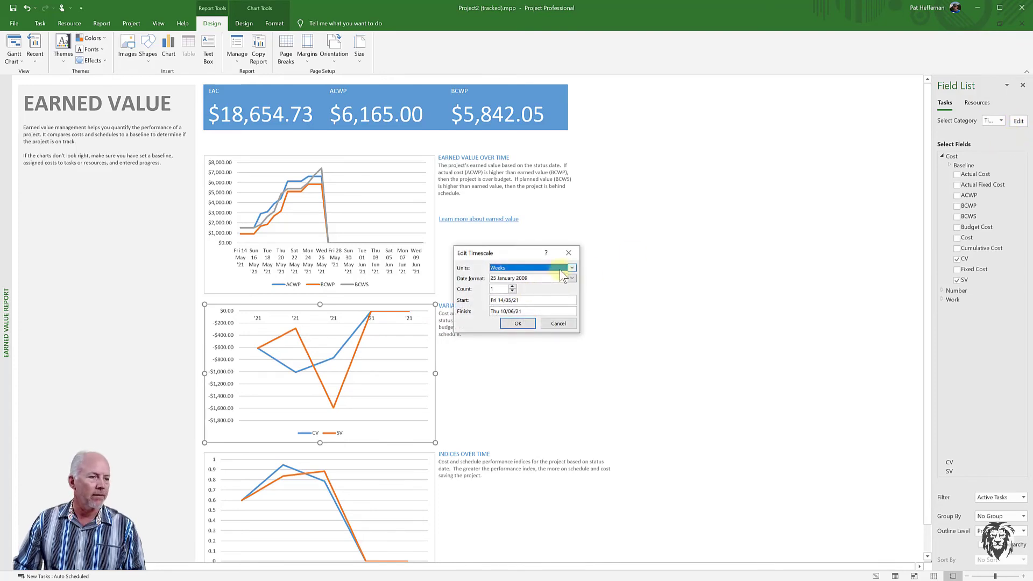
click(574, 268)
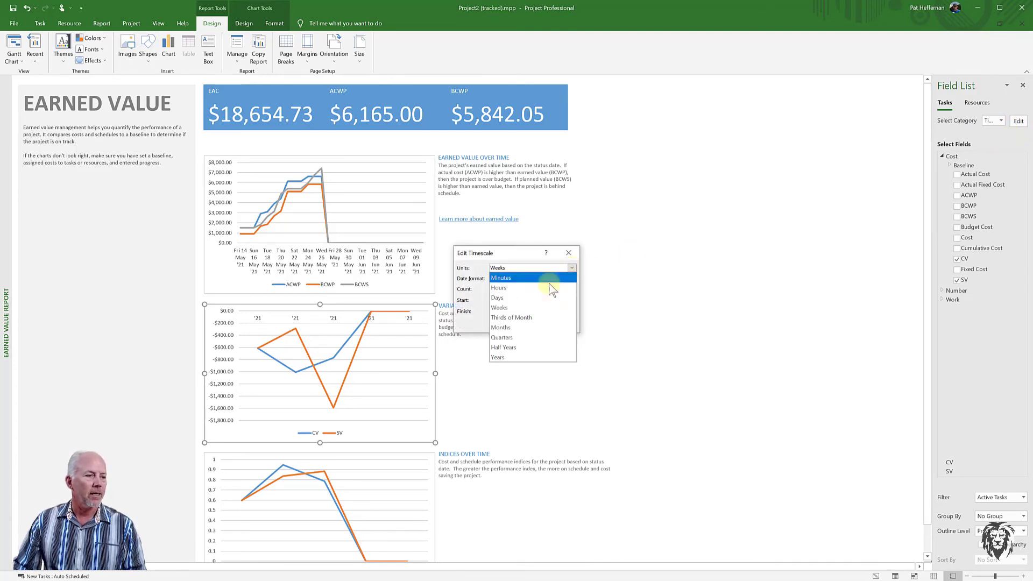
click(519, 295)
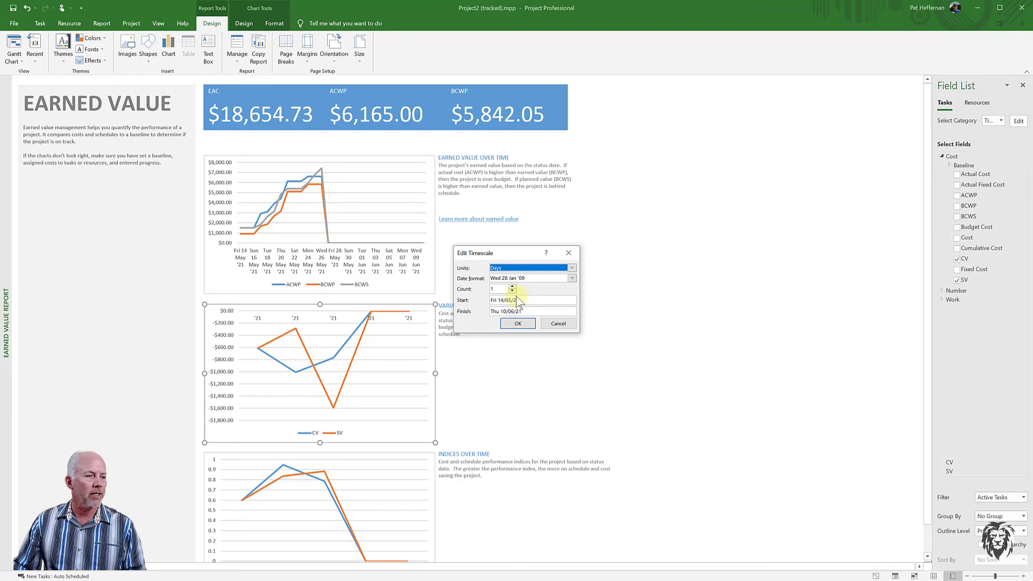
click(517, 324)
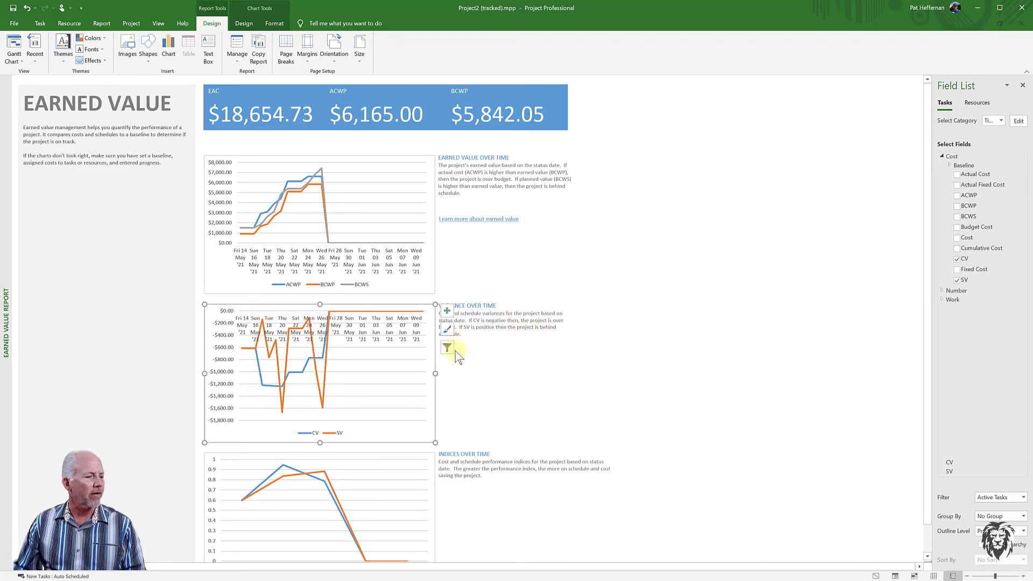
scroll(453, 394, down, 1)
scroll(453, 394, down, 1)
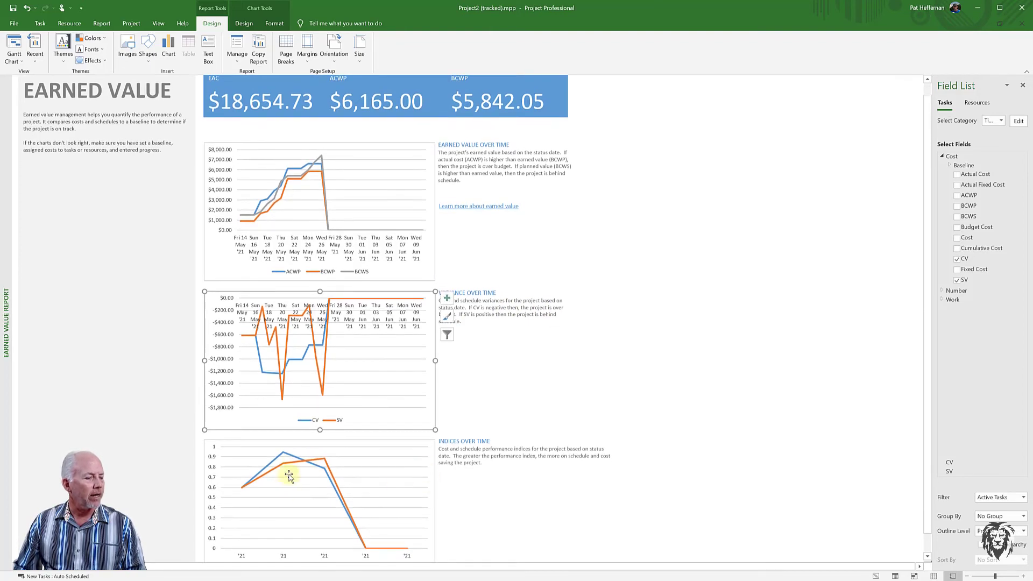
Change the Indices Over Time chart's timescale units to Days so CPI and SPI plot daily.
click(431, 467)
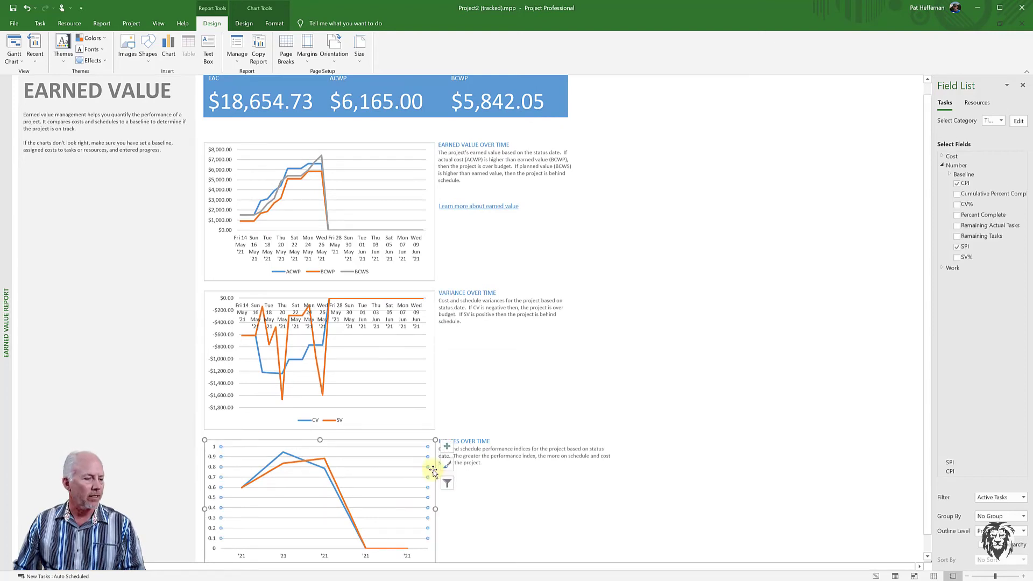
click(1019, 122)
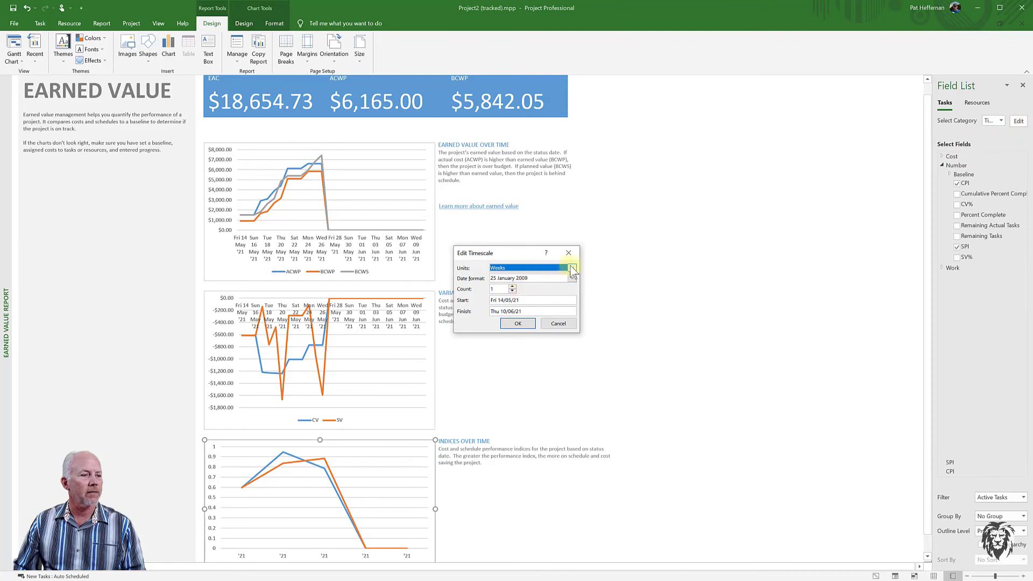
click(571, 269)
click(518, 294)
click(518, 323)
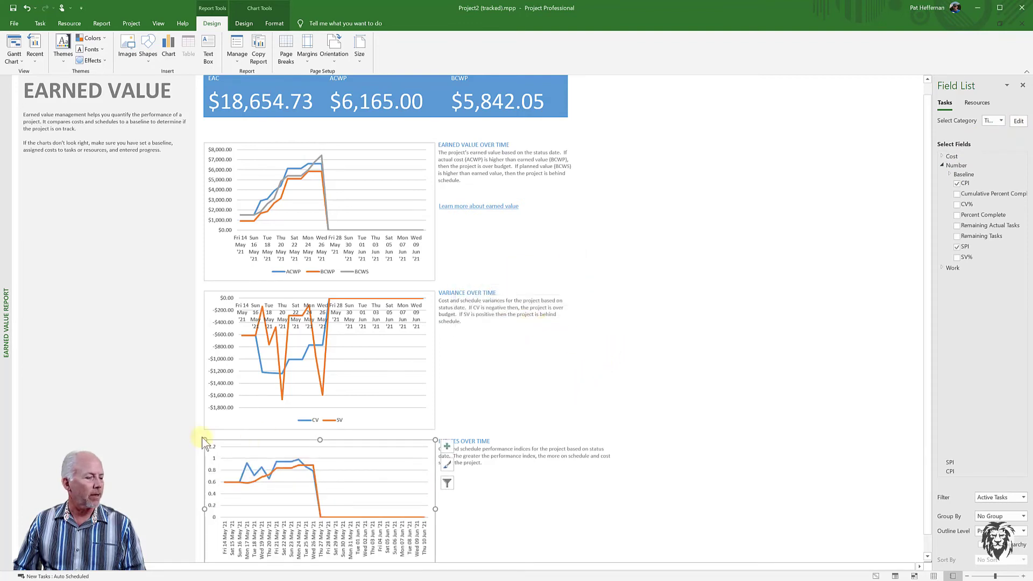